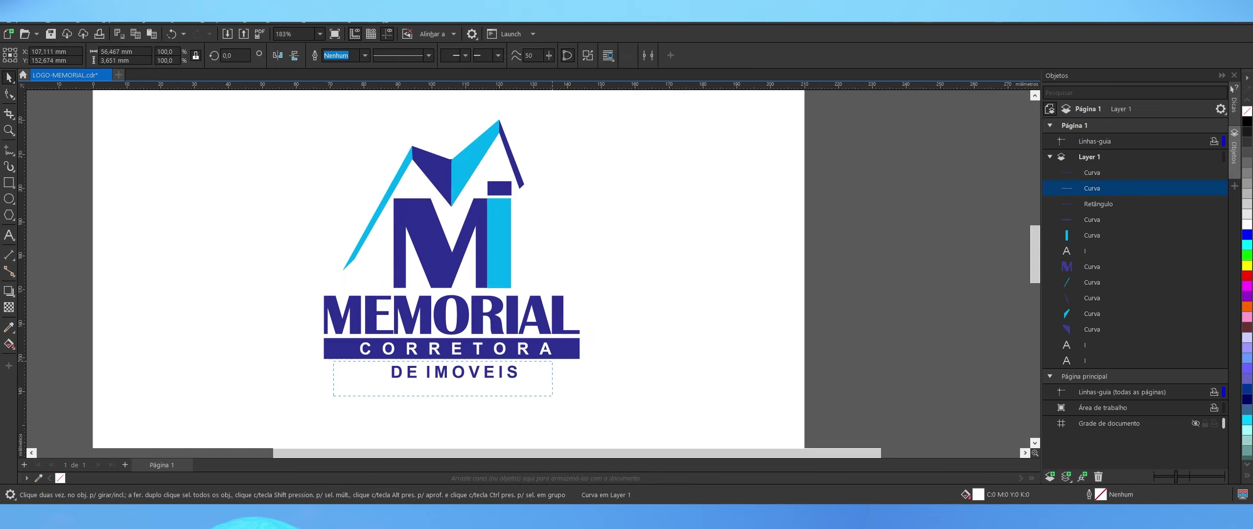
Place the LOGO-MEMORIAL 02 artwork at 50,33% scale over the logo's letter I and rasterize the LOGO-MEMORIAL 04 layer
scroll(456, 409, "up", 5)
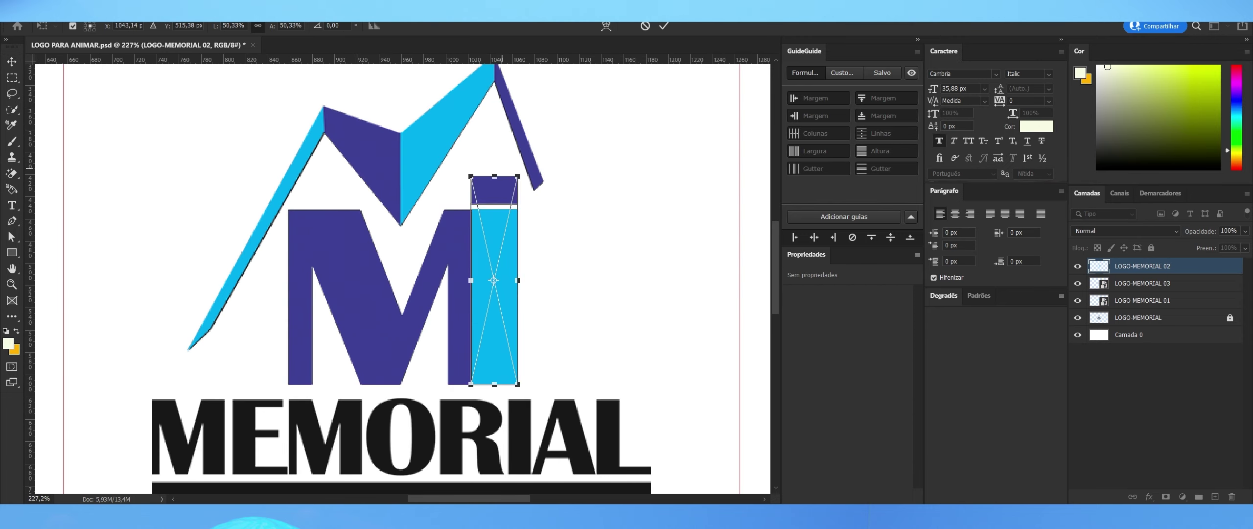
key("Return")
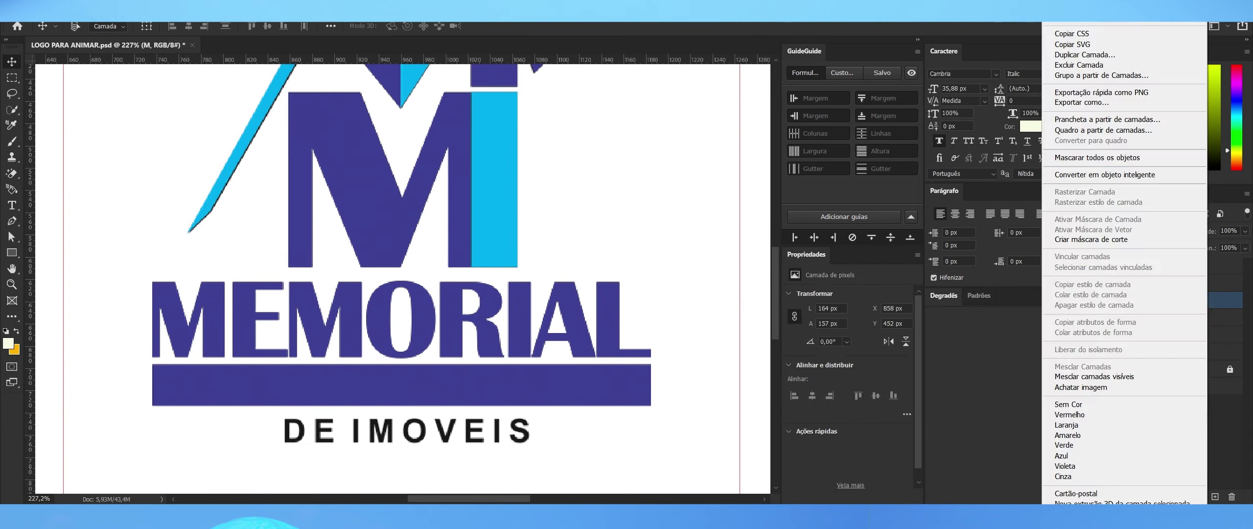
key("Escape")
right_click(1139, 369)
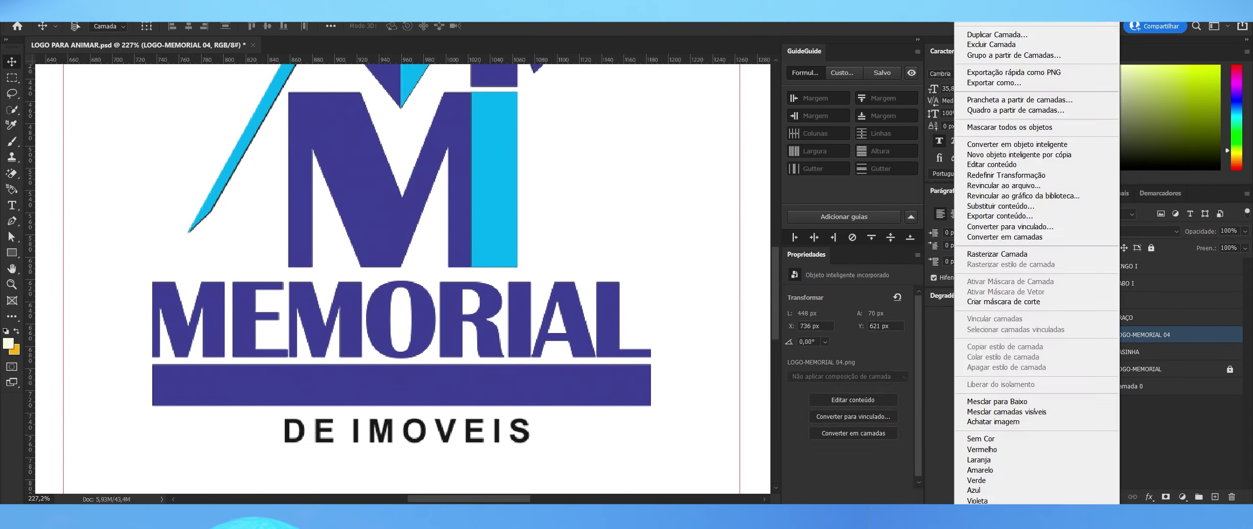
key("Escape")
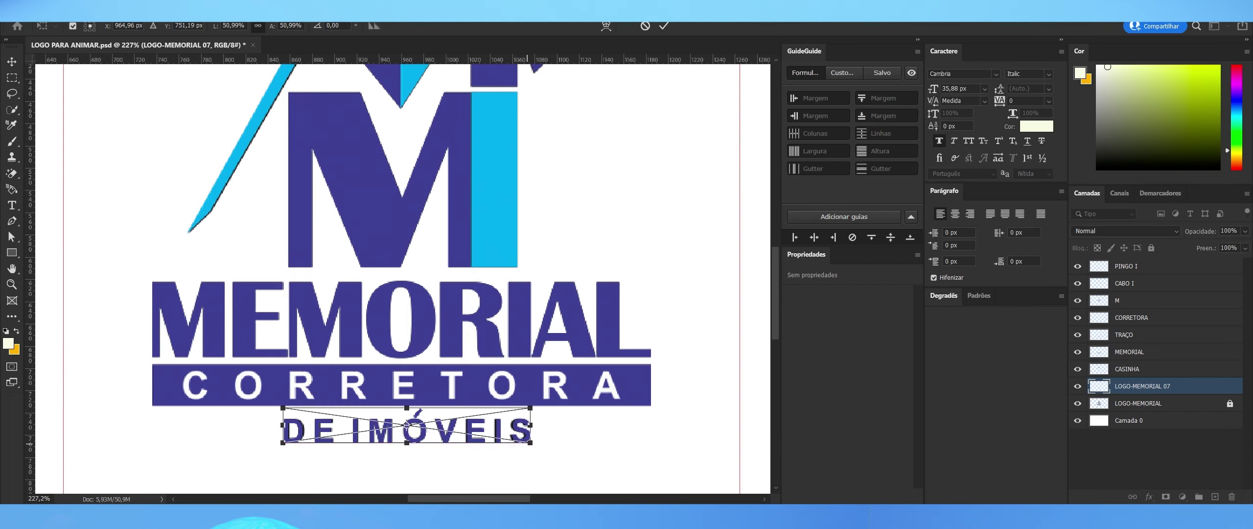
Place LOGO-MEMORIAL 07 over the "DE IMOVEIS" line, align it with the reference and remove the LOGO-MEMORIAL reference layer
key("Return")
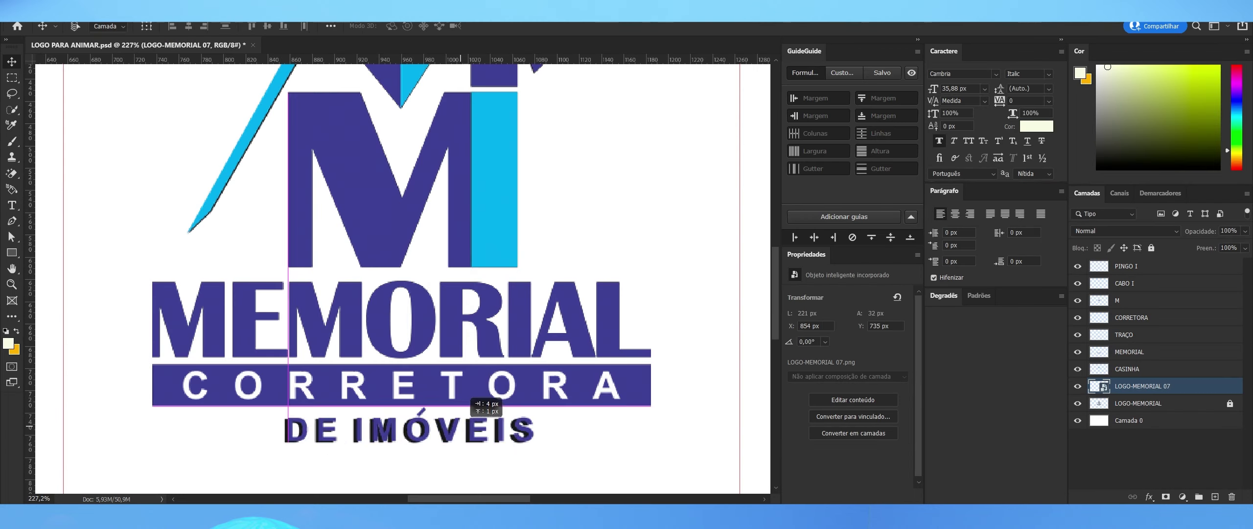
key("alt+bracketleft")
key("ctrl+comma")
key("ctrl+0")
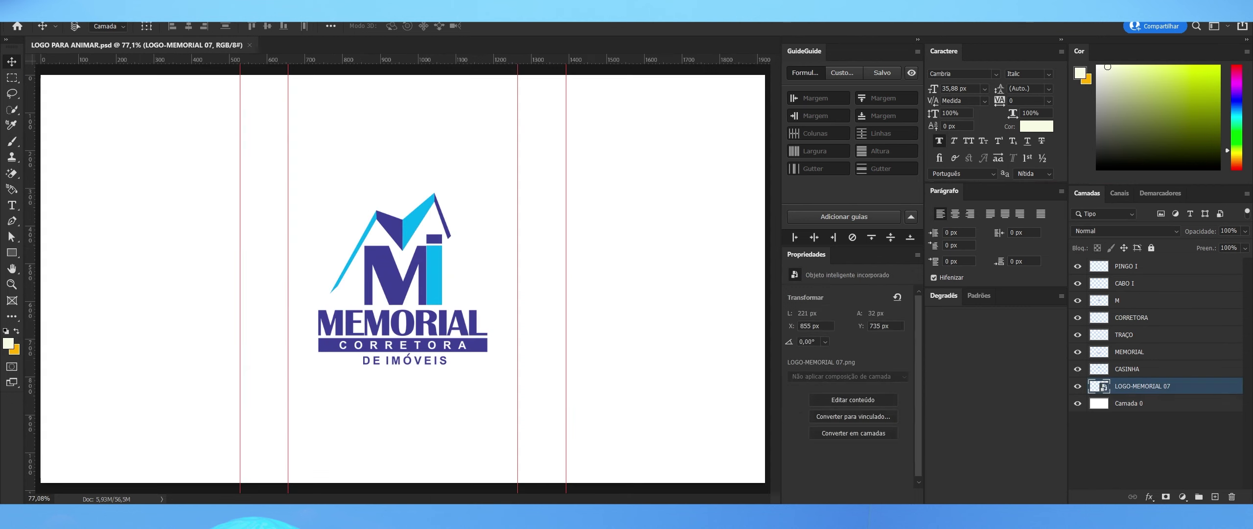
Group all the separate logo piece layers above Camada 0
key("ctrl+alt+a")
key("ctrl+g")
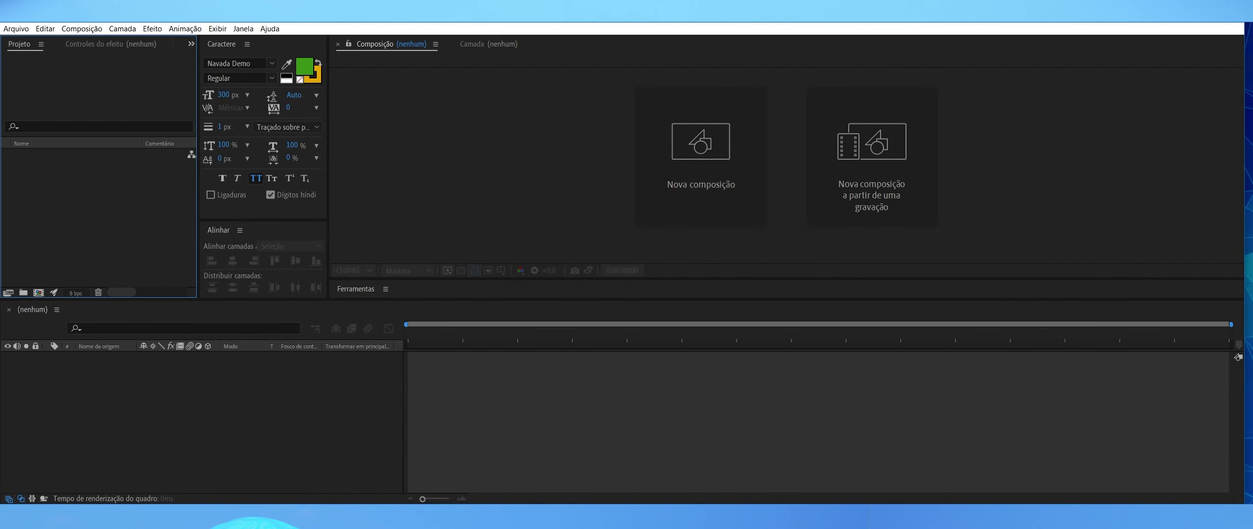
Switch to After Effects, create a 1920 × 1080 px composition at 30 fps and import LOGO PARA ANIMAR with its layers
left_click(701, 157)
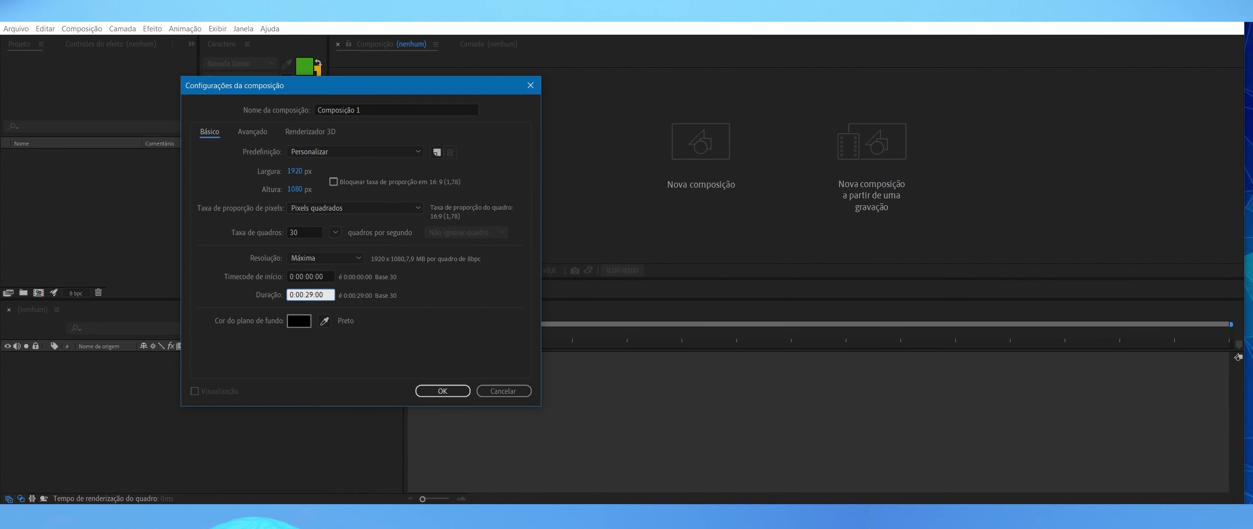
key("Return")
key("ctrl+i")
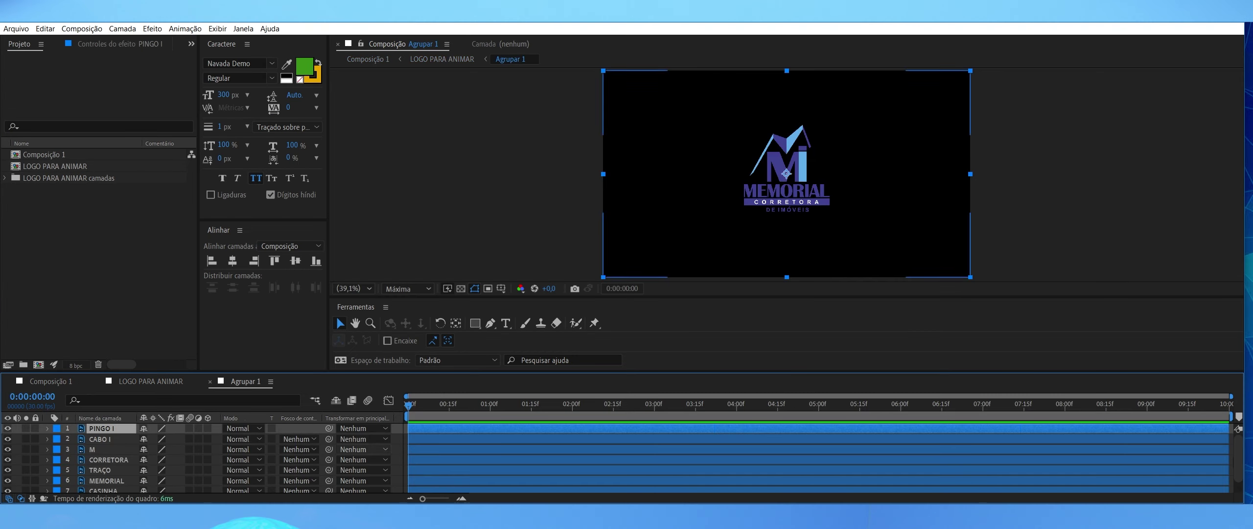
Move the CASINHA layer to the top of the layer stack in the Agrupar 1 composition
key("ctrl+Down")
key("ctrl+Down")
key("ctrl+Down")
key("ctrl+Down")
key("ctrl+Down")
key("ctrl+Down")
key("ctrl+shift+bracketright")
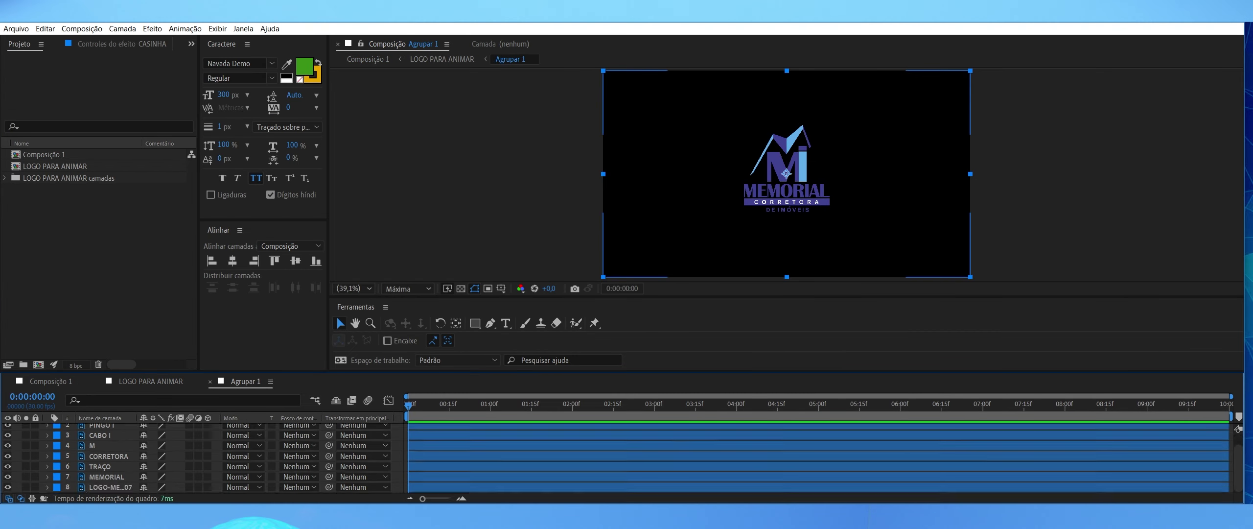
key("ctrl+a")
key("ctrl+z")
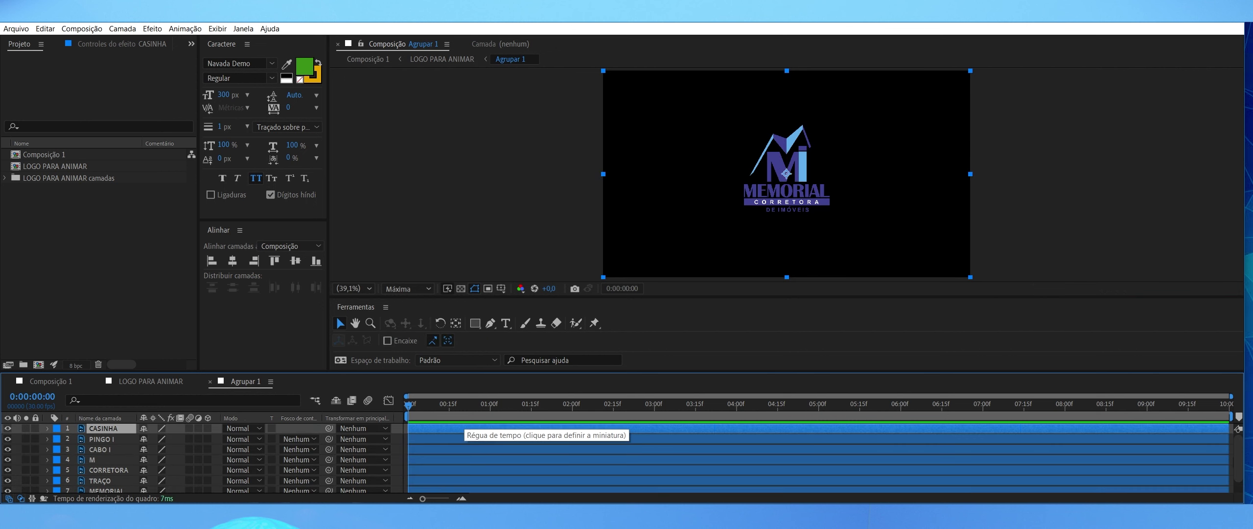
At 0:00:00:15, trace an open mask along the CASINHA roof and apply the Traçado effect with brush size 150, revealing the original image
key("equal")
key("minus")
key("space")
key("space")
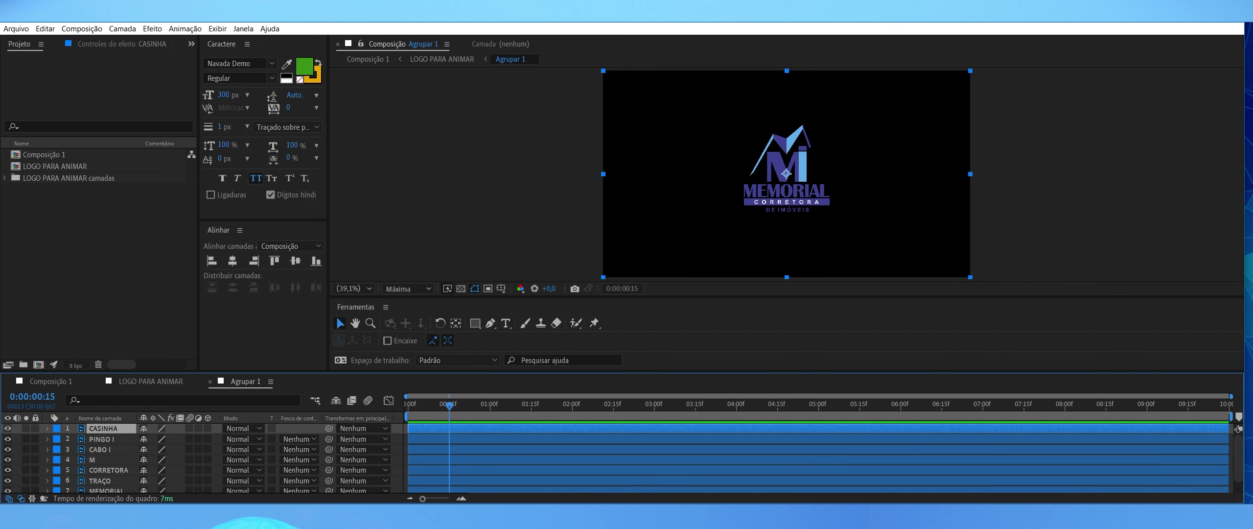
key("slash")
key("g")
key("ctrl+space")
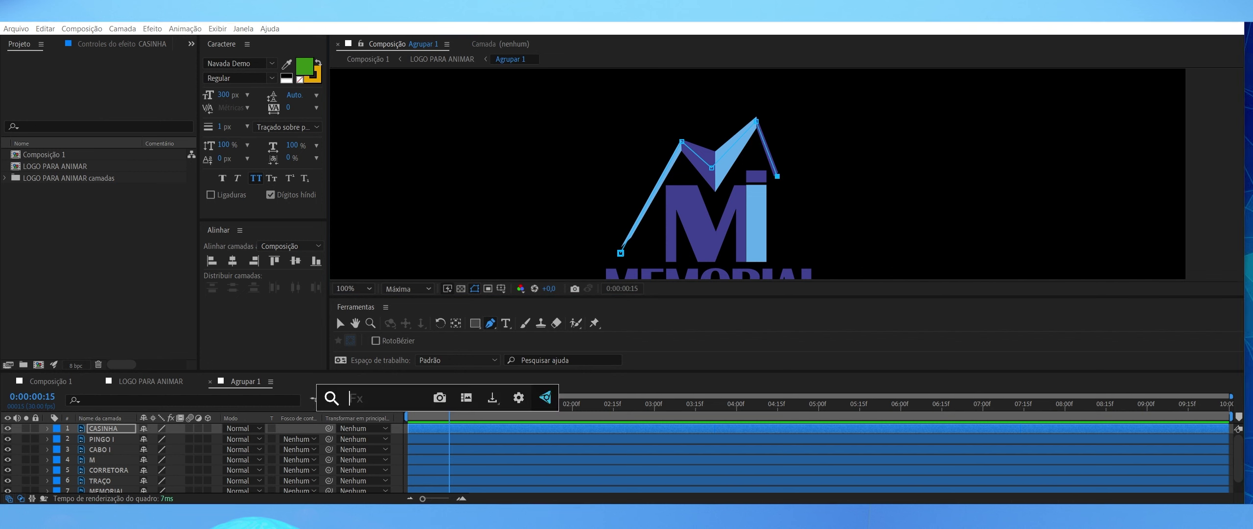
key("Return")
key("v")
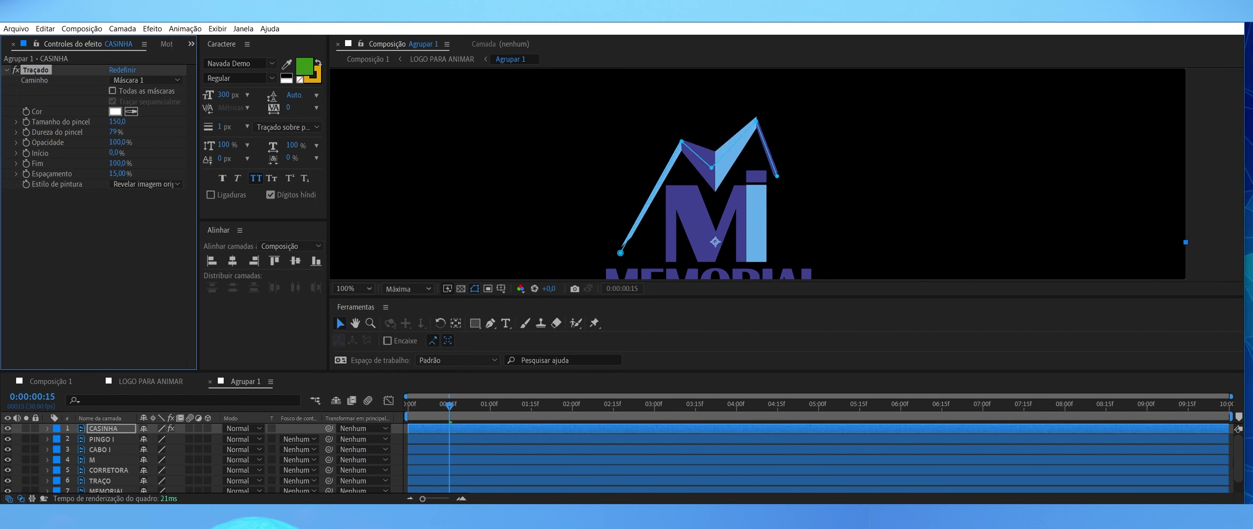
Keyframe the Traçado effect's Fim on CASINHA from 0% at 0:00:00:15 to 100% at 0:00:01:24
left_click_drag(118, 163, 69, 163)
left_click(26, 163)
key("u")
key("Page_Up")
key("Page_Up")
key("Page_Up")
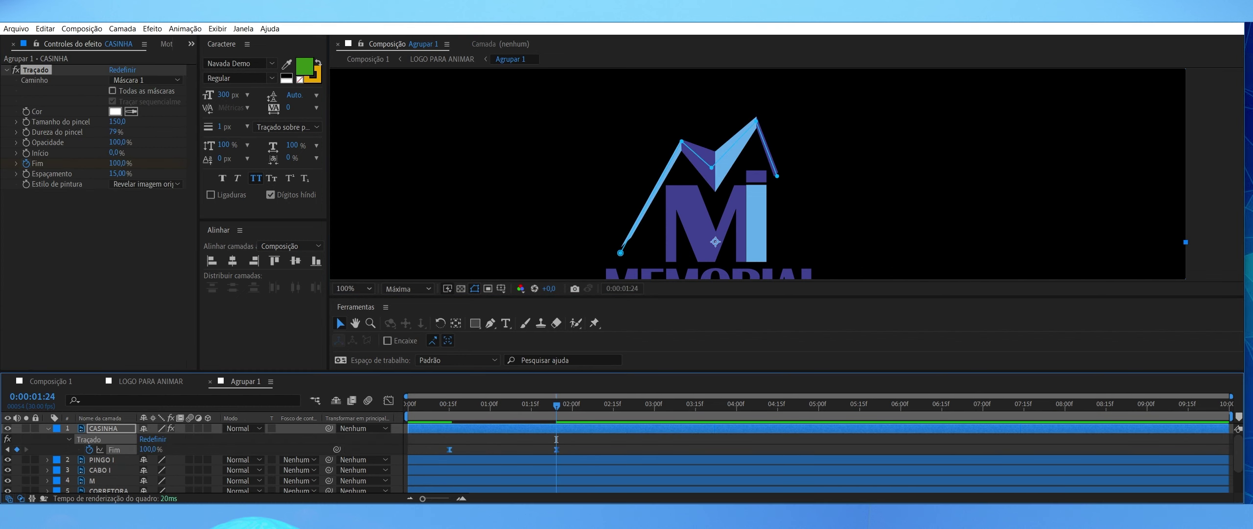
Ease the Fim keyframes of CASINHA, enable motion blur on the layer and preview the roof reveal
key("shift+F3")
key("F9")
key("shift+F3")
key("ctrl+s")
key("Escape")
key("j")
key("Page_Down")
key("space")
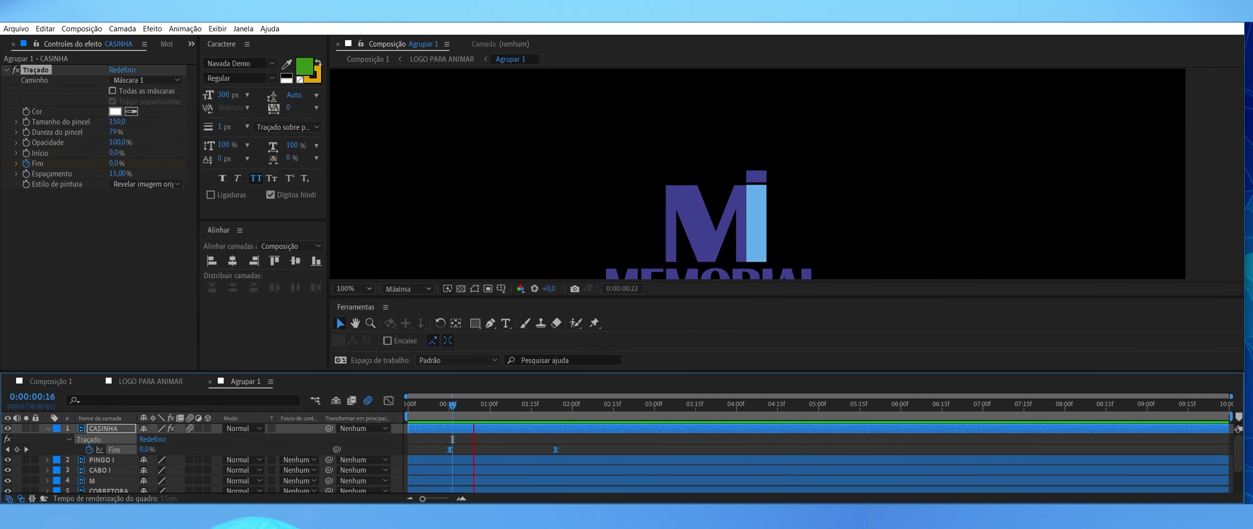
Reshape the speed curve of CASINHA's Fim animation and set its final keyframe just before the two-second mark
key("shift+F3")
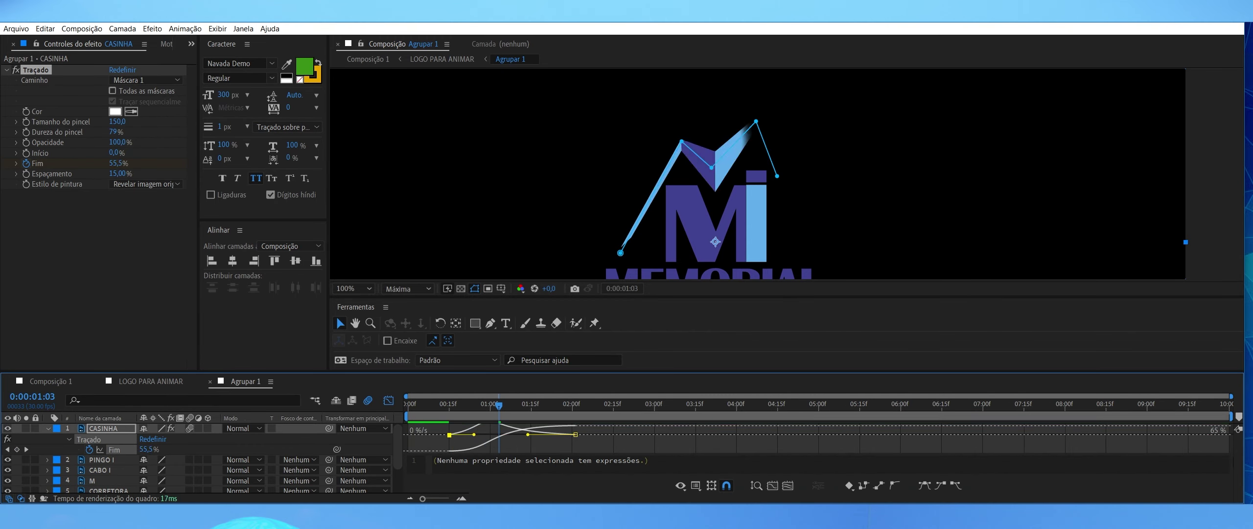
key("shift+F3")
left_click_drag(499, 405, 570, 406)
key("shift+F3")
left_click(114, 449)
left_click_drag(488, 444, 457, 443)
left_click_drag(570, 406, 513, 406)
key("shift+F3")
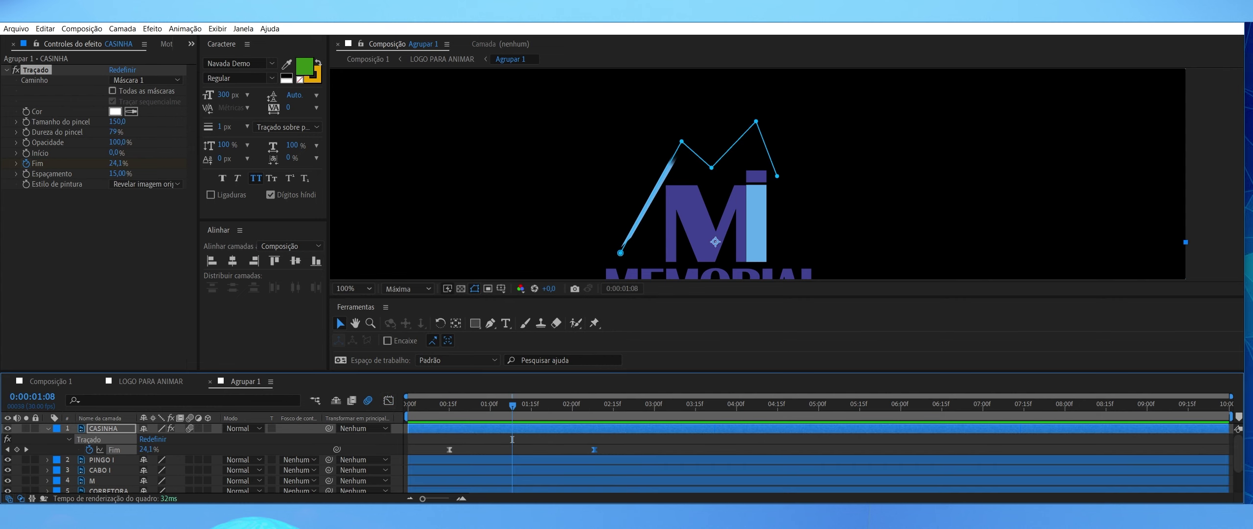
key("shift+slash")
left_click_drag(594, 448, 562, 449)
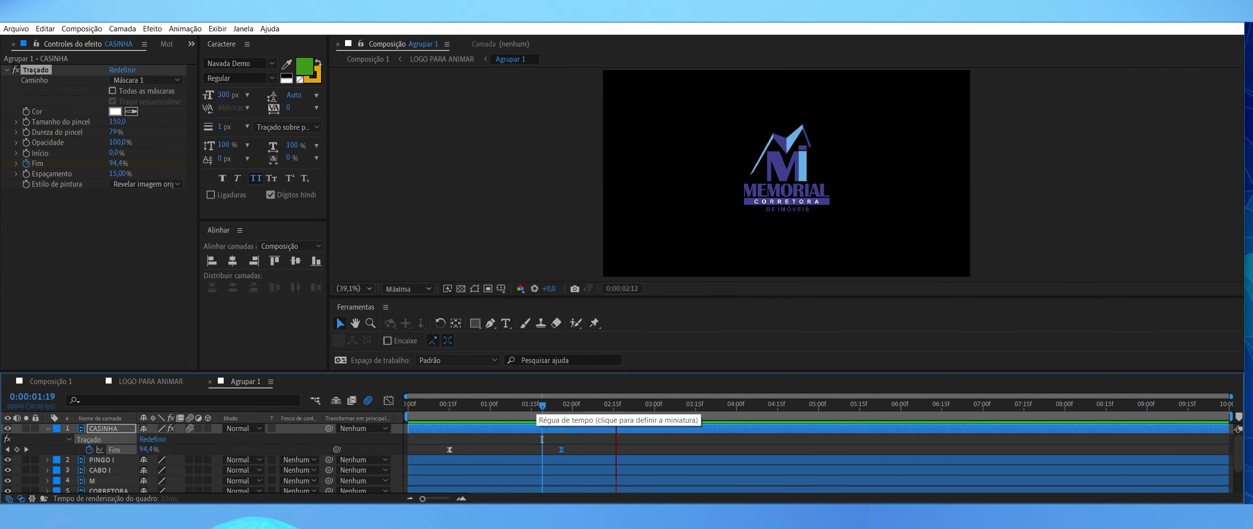
Add Position keyframes at 960, 540 to the PINGO I and CABO I layers and shift them to about 0:00:02:07
left_click(100, 460)
key("Page_Down")
key("Page_Down")
key("Page_Down")
key("Page_Down")
key("Page_Down")
key("Page_Down")
key("Page_Down")
key("Page_Down")
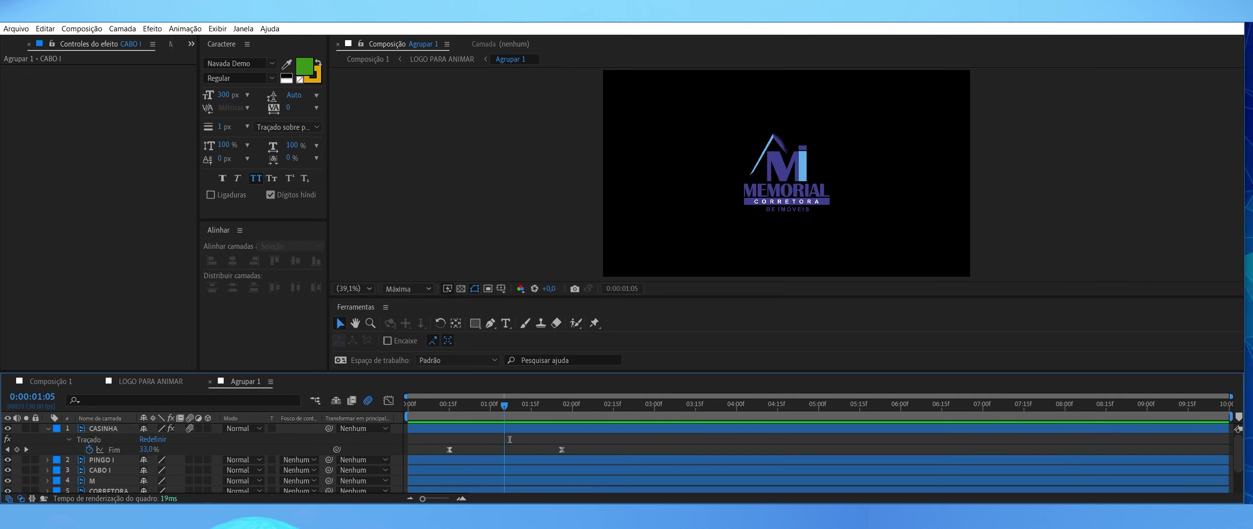
key("ctrl+shift+Down")
key("alt+shift+p")
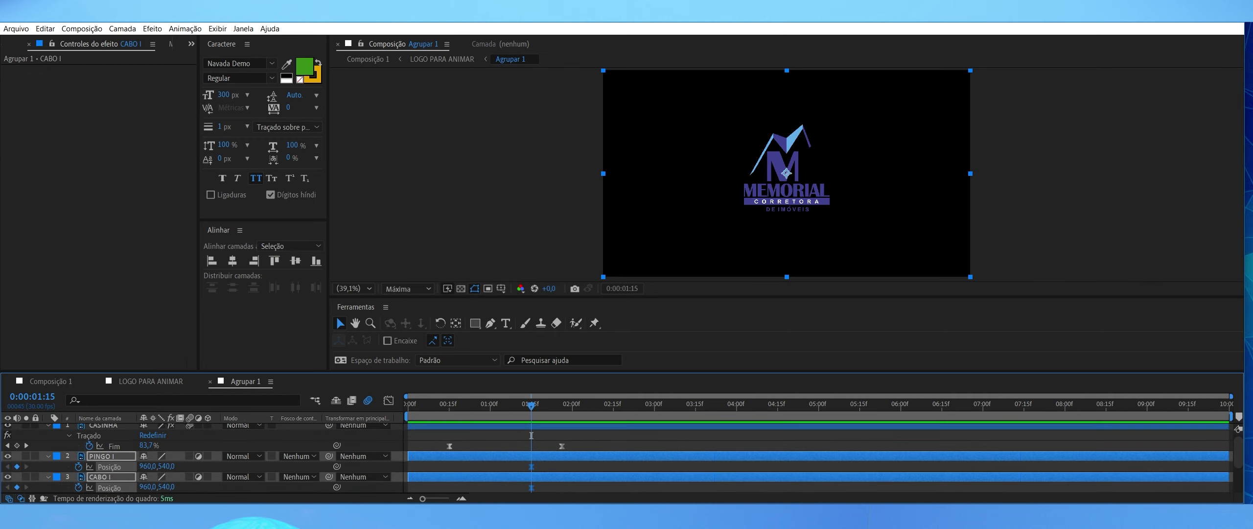
key("alt+shift+Right")
key("alt+shift+Right")
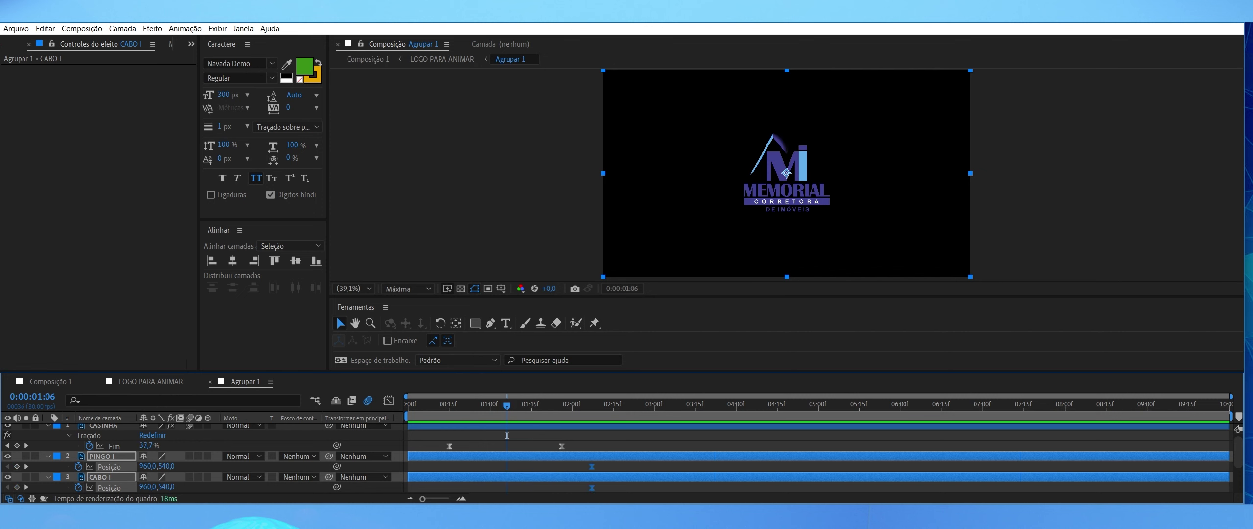
At 0:00:01:06, set the starting Position of PINGO I to 960, 100 and of CABO I to 960, 1220
key("Page_Up")
key("Page_Up")
key("Page_Up")
key("Page_Up")
key("Page_Up")
key("Page_Up")
key("Page_Up")
key("Page_Up")
key("Page_Up")
key("ctrl+shift+Up")
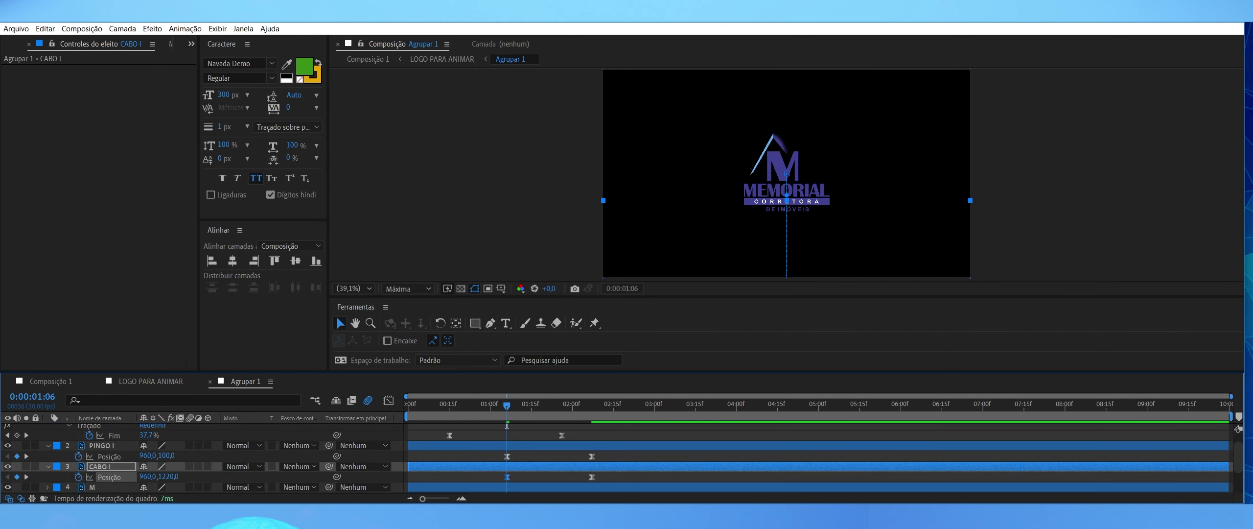
Adjust the speed graph of the PINGO I and CABO I Position keyframes, start them at 0:00:01:00 and preview the motion
key("shift+F3")
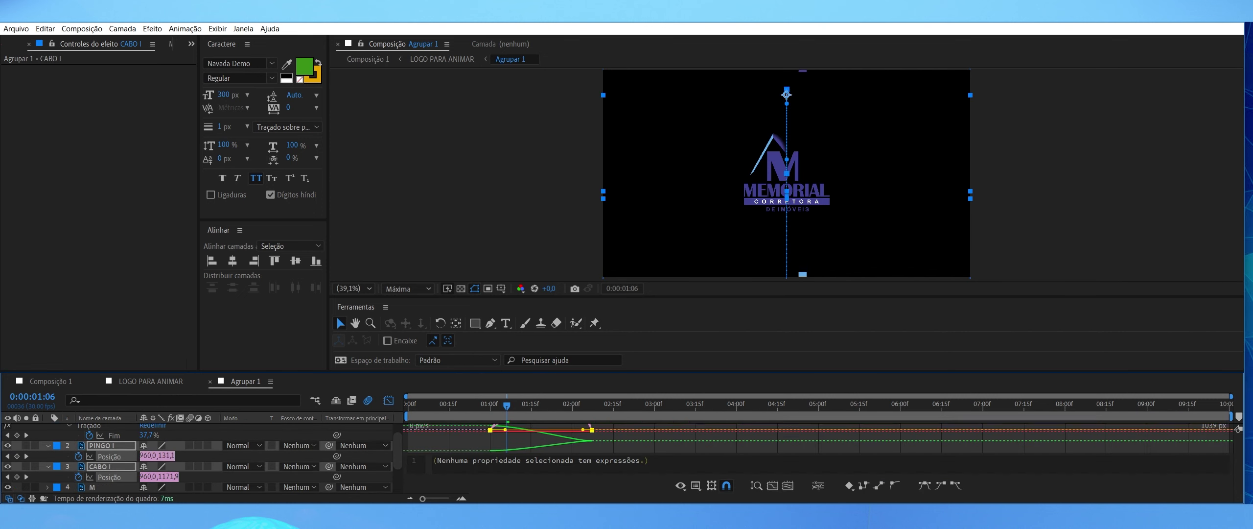
key("shift+F3")
key("space")
Add Position and Rotation keyframes to the M layer at 0:00:02:04 for its final resting pose
key("ctrl+Down")
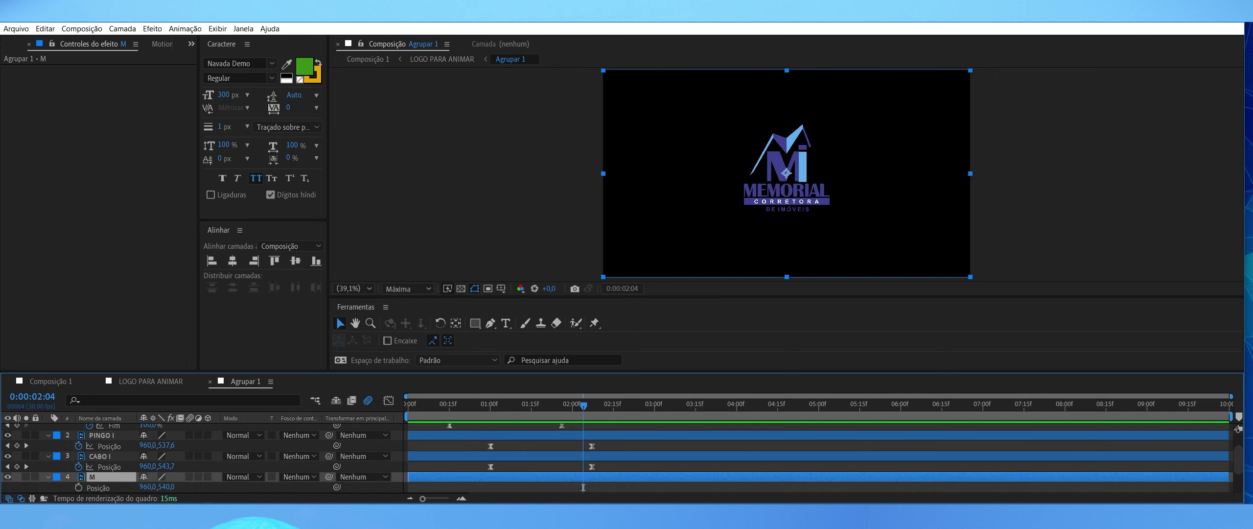
key("alt+shift+p")
key("alt+shift+r")
key("space")
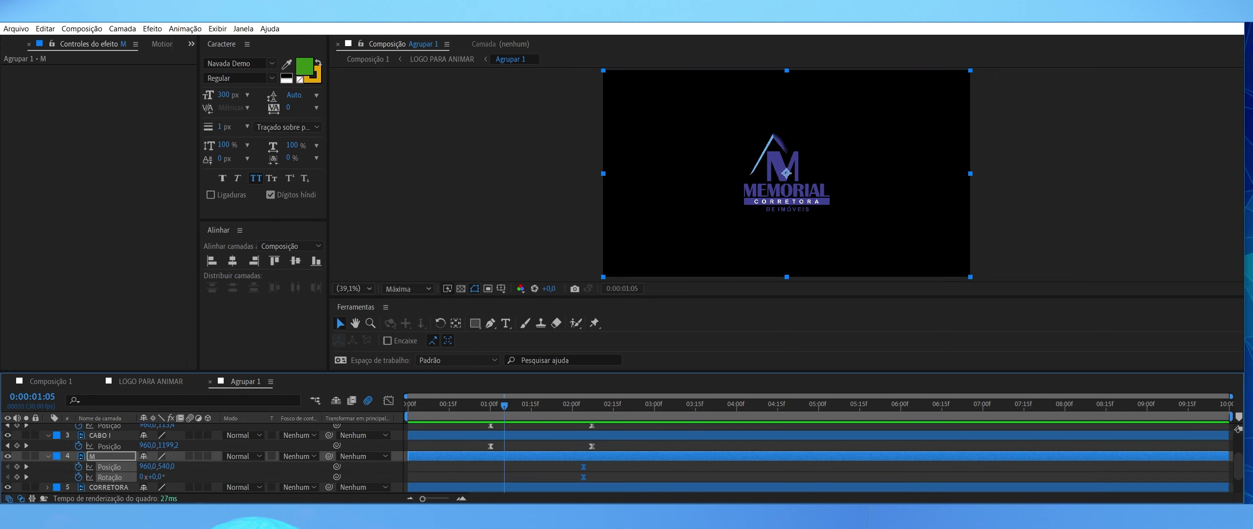
At 0:00:01:05, move M out of frame to -67, 540 with -90° rotation, and pull its final keyframes back to about 0:00:02:01
key("shift+Left")
key("shift+Left")
key("shift+Left")
key("shift+Left")
key("shift+Left")
key("shift+Left")
key("shift+Left")
key("shift+Left")
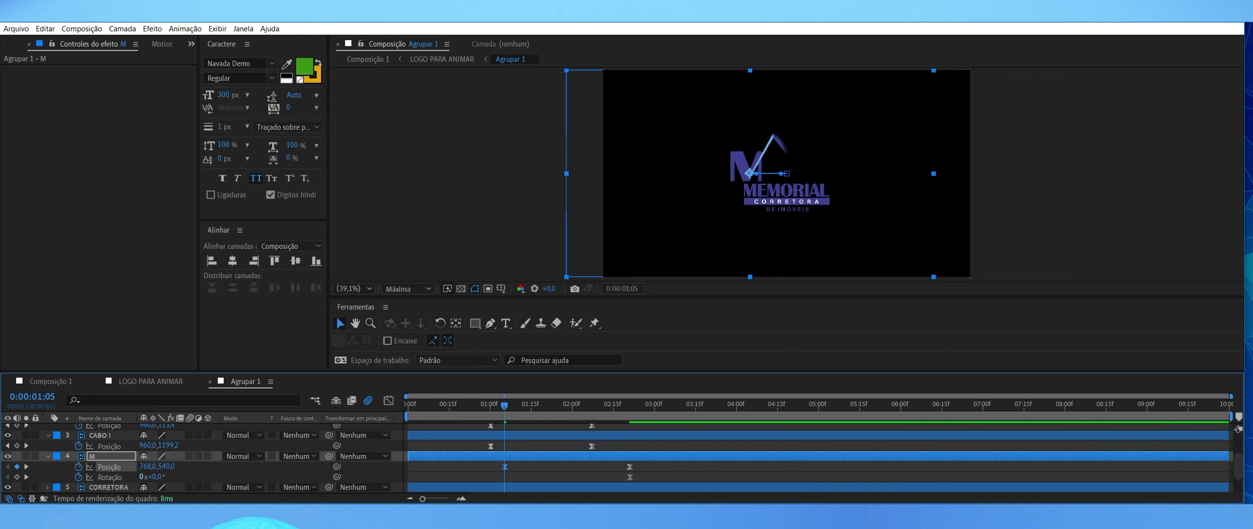
key("shift+Left")
key("shift+Left")
key("shift+Left")
key("shift+Left")
key("shift+Left")
key("shift+Left")
key("shift+Left")
key("shift+Left")
key("shift+Left")
key("shift+Left")
key("shift+Left")
key("shift+Left")
key("shift+Left")
key("shift+Left")
key("shift+Left")
key("shift+Left")
key("shift+Left")
key("shift+Left")
key("shift+Left")
key("shift+Left")
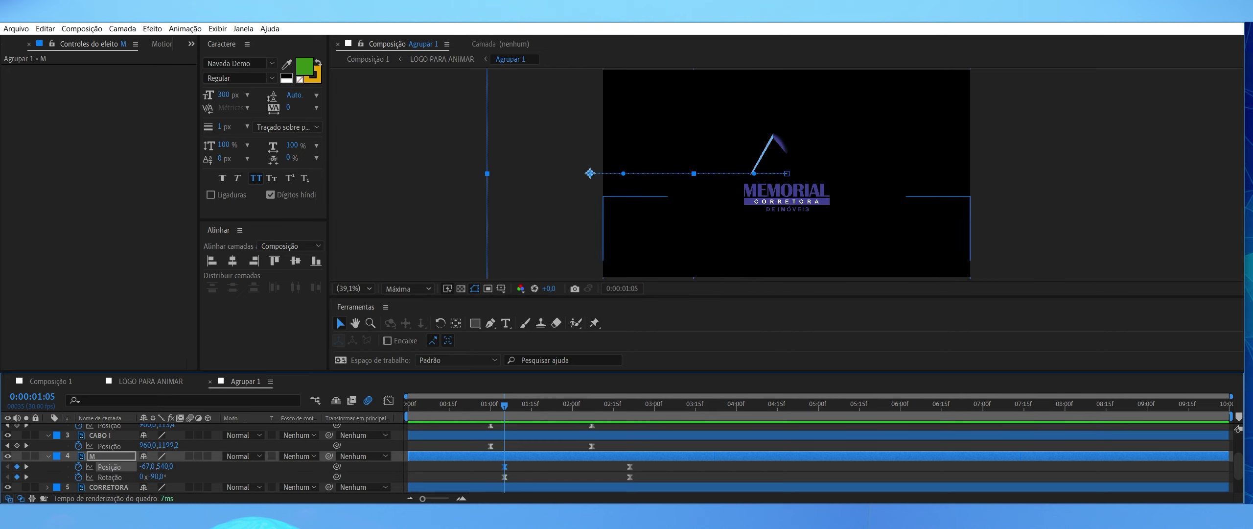
left_click_drag(630, 471, 575, 473)
left_click(535, 405)
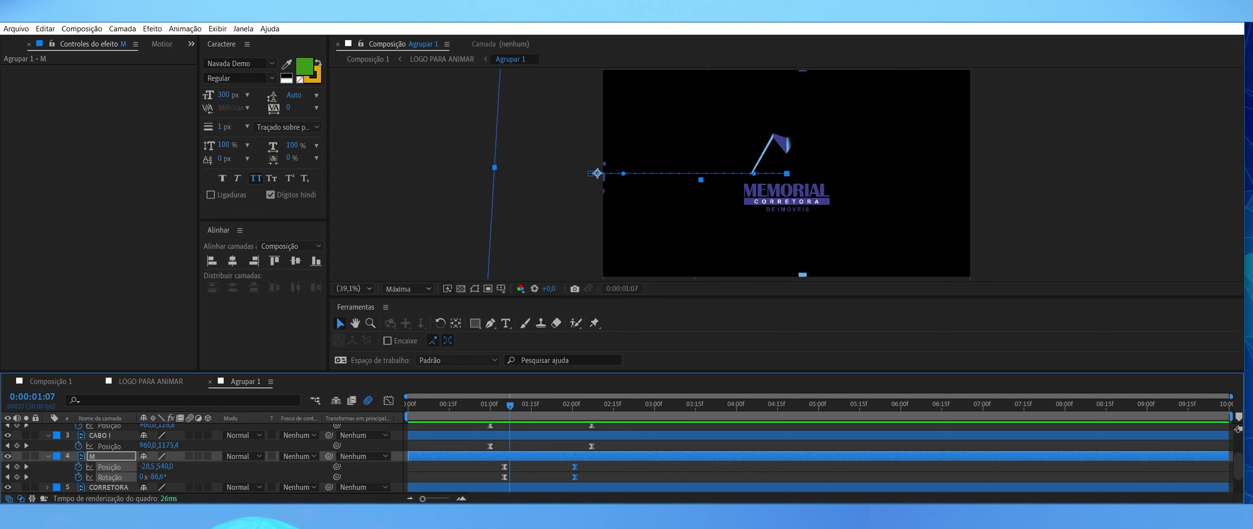
Trim the CORRETORA layer's start to 0:00:01:22 and fade its opacity from 0% there to 100% at 0:00:02:07
key("ctrl+Down")
key("alt+bracketleft")
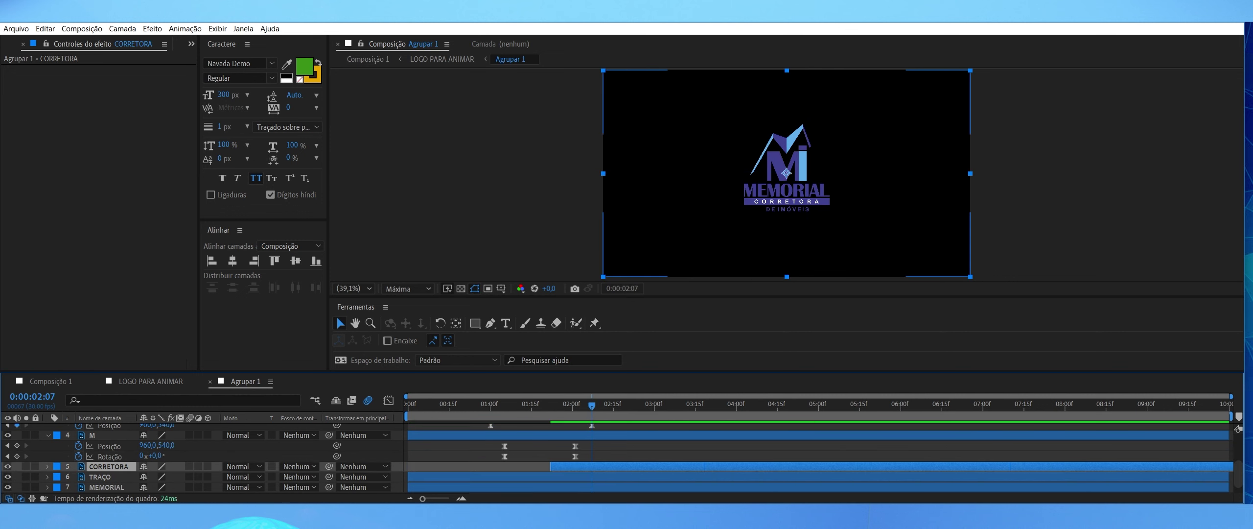
key("t")
key("i")
Animate TRAÇO's Position from 960, 985 at 0:00:01:15 up to 960, 540 and enable motion blur on CORRETORA and TRAÇO
key("ctrl+Down")
key("ctrl+Down")
key("p")
key("j")
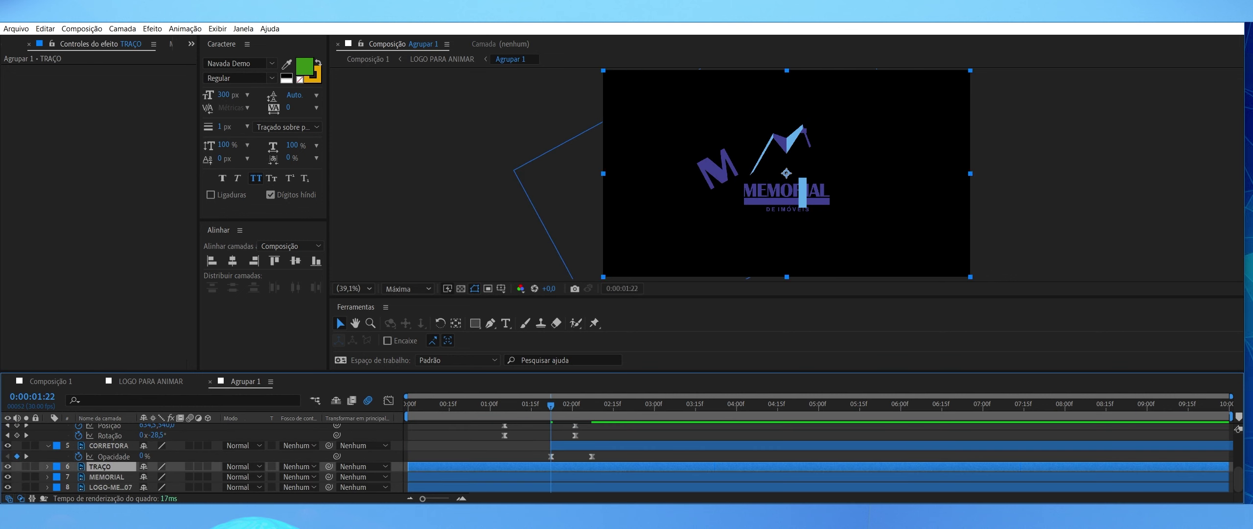
key("space")
key("space")
left_click_drag(190, 446, 190, 466)
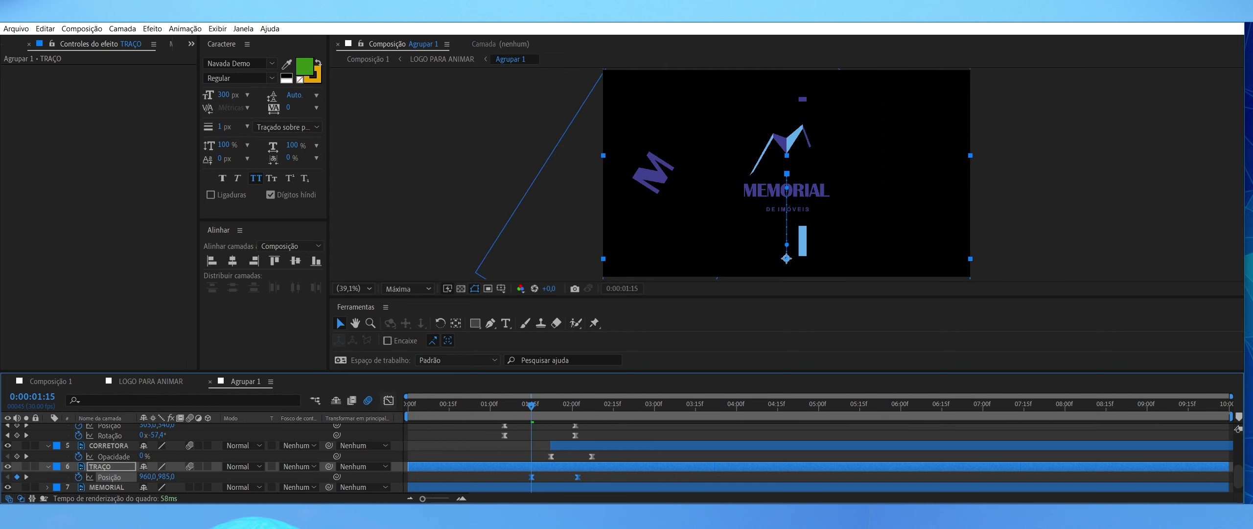
left_click_drag(531, 405, 581, 404)
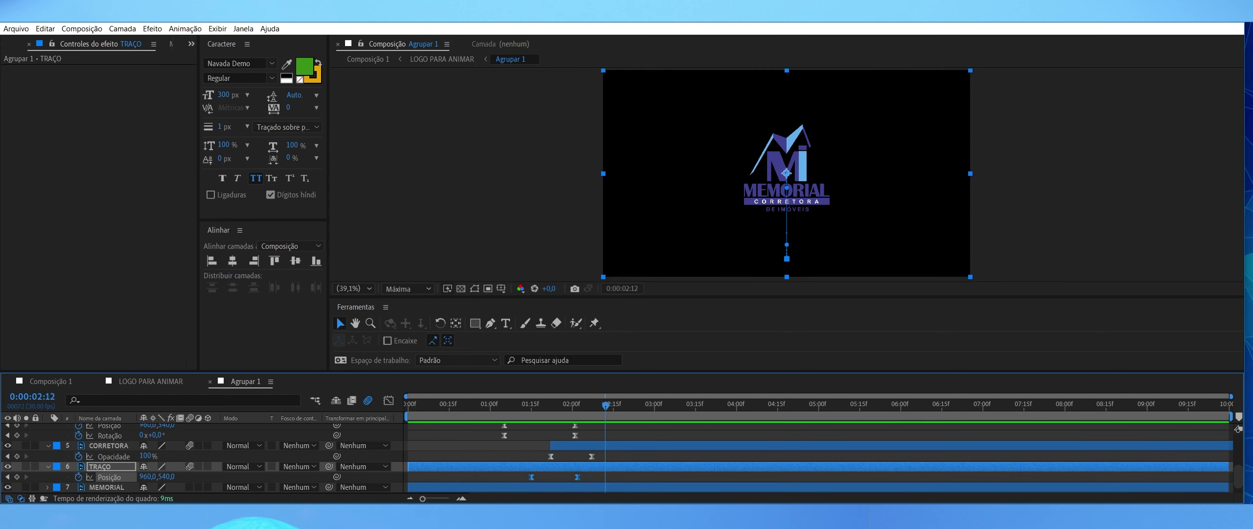
Trim the MEMORIAL layer's start to about 0:00:01:23 and apply an Animation Composer transition-in preset ending at 0:00:02:10
key("ctrl+Down")
left_click(190, 44)
left_click(226, 85)
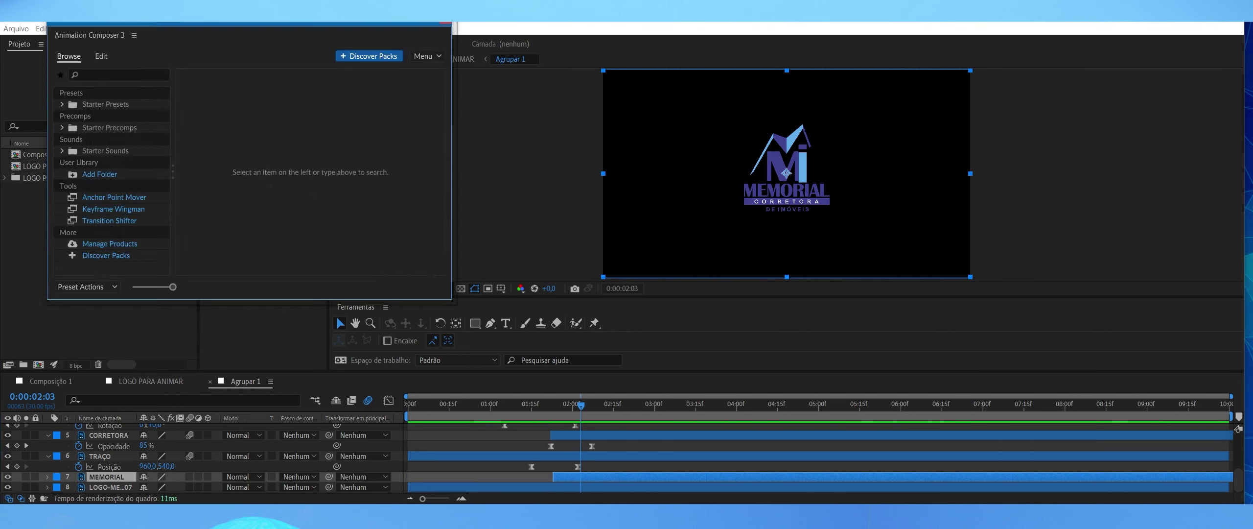
left_click(16, 112)
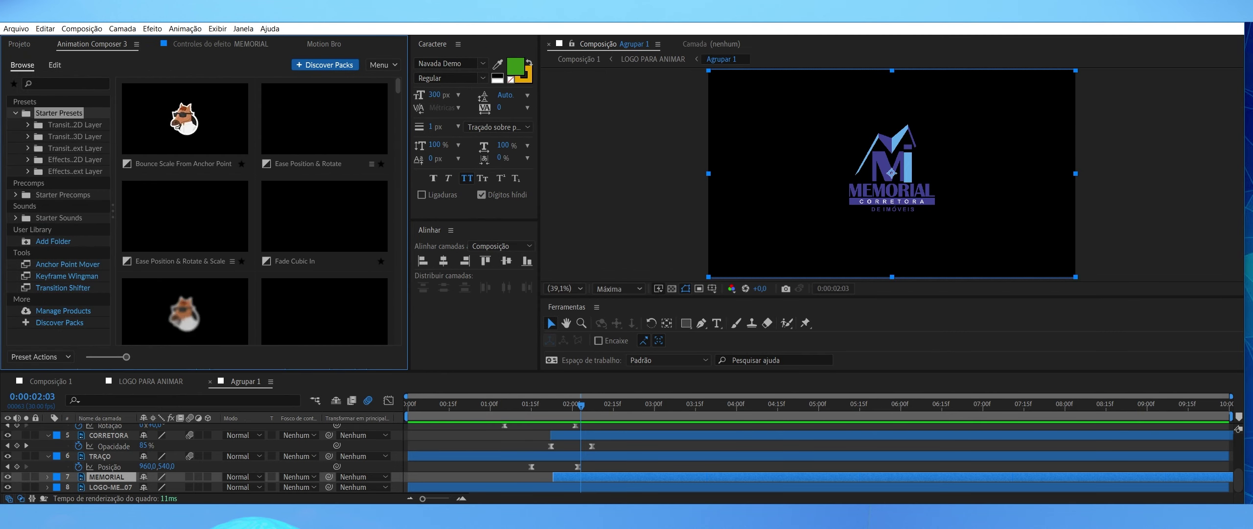
left_click(78, 160)
double_click(185, 124)
left_click(575, 404)
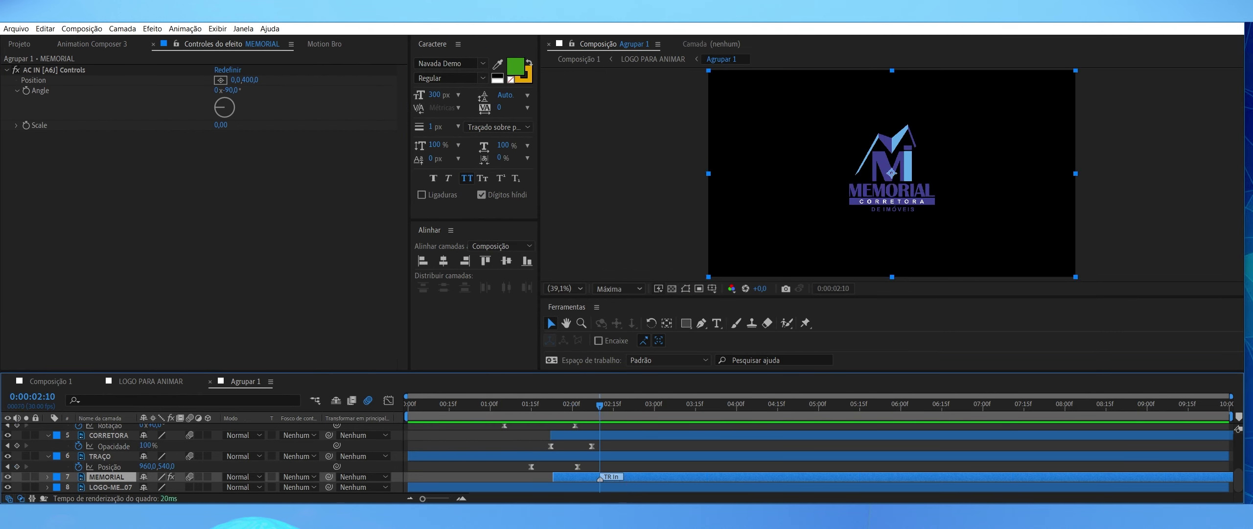
Animate the LOGO-MEMORIAL 07 layer's Scale from 0% at 0:00:01:22 up to full size at about 0:00:02:15
key("ctrl+Down")
key("s")
left_click_drag(576, 405, 551, 404)
key("space")
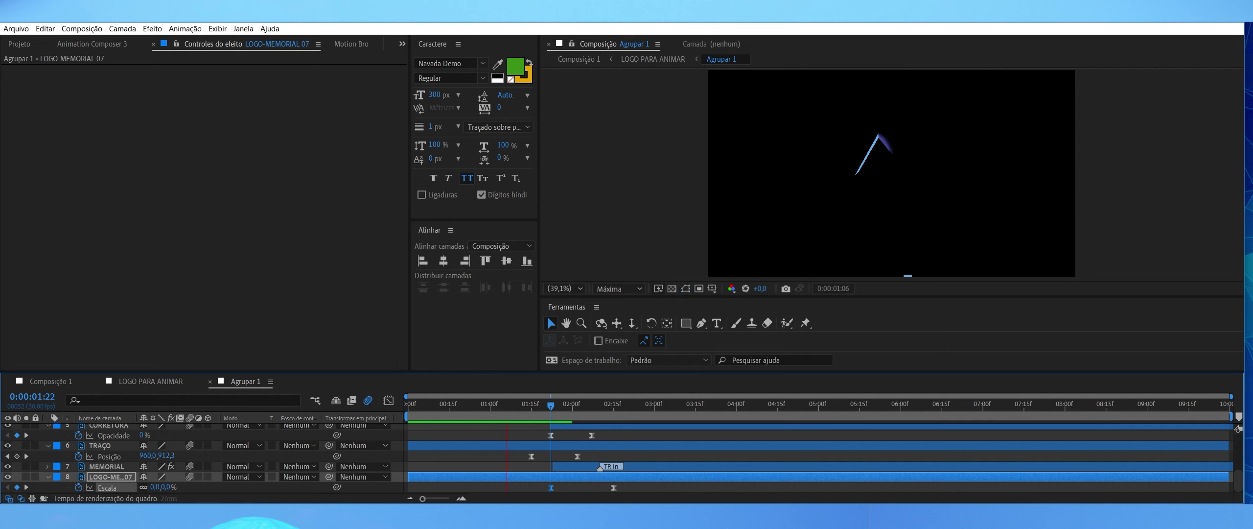
key("shift+comma")
key("space")
In LOGO PARA ANIMAR, animate Agrupar 1's Scale from 100% at 0:00:02:15 to 107% at 0:00:02:22 with an eased speed curve
key("s")
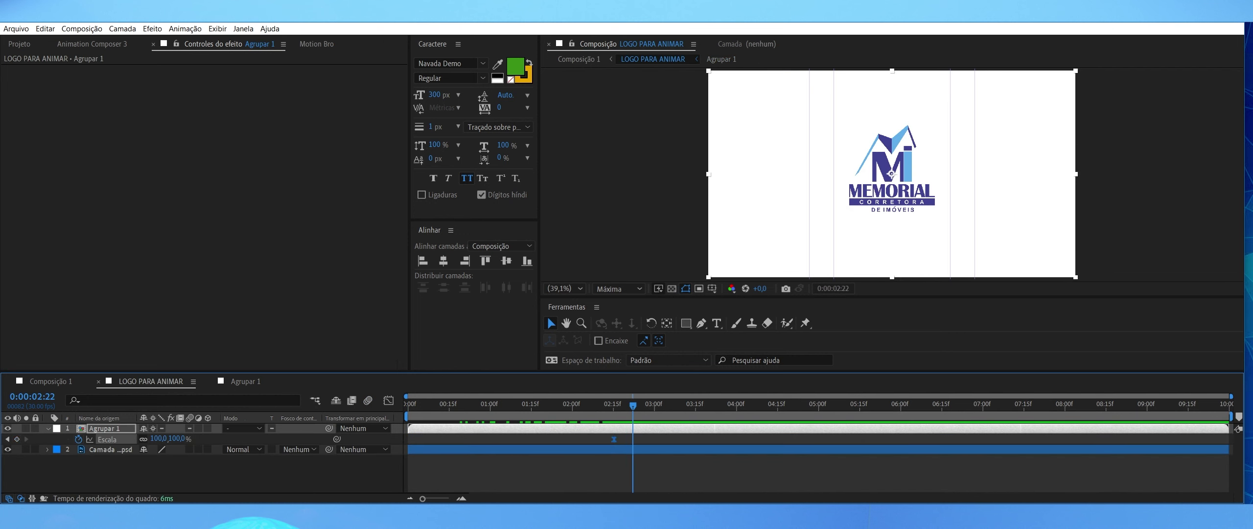
key("k")
key("shift+F3")
key("equal")
key("equal")
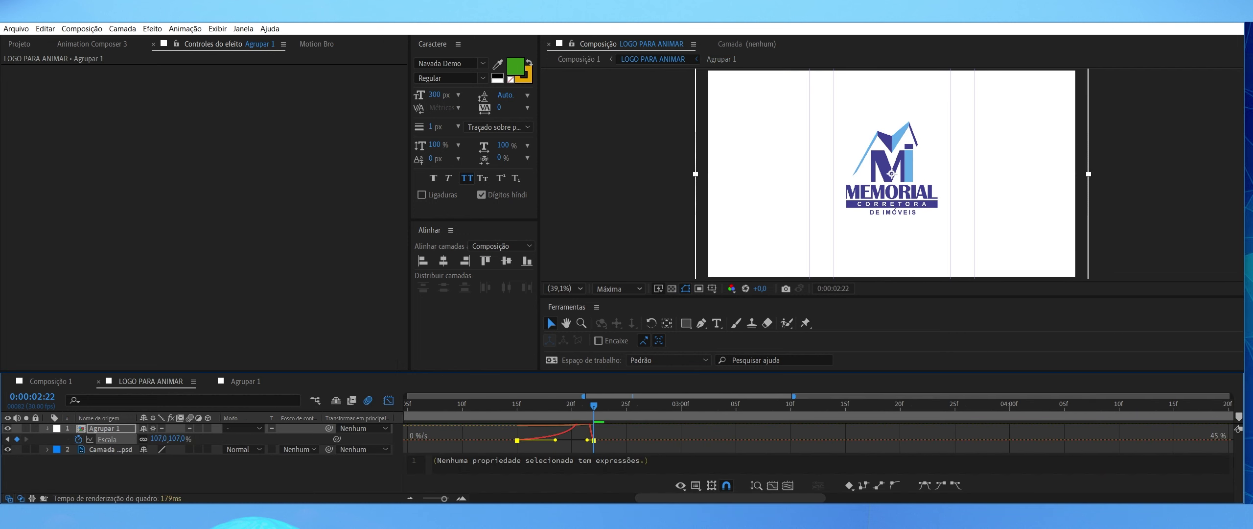
key("s")
key("shift+F3")
Play back the LOGO PARA ANIMAR animation from the start
key("space")
key("minus")
key("minus")
key("space")
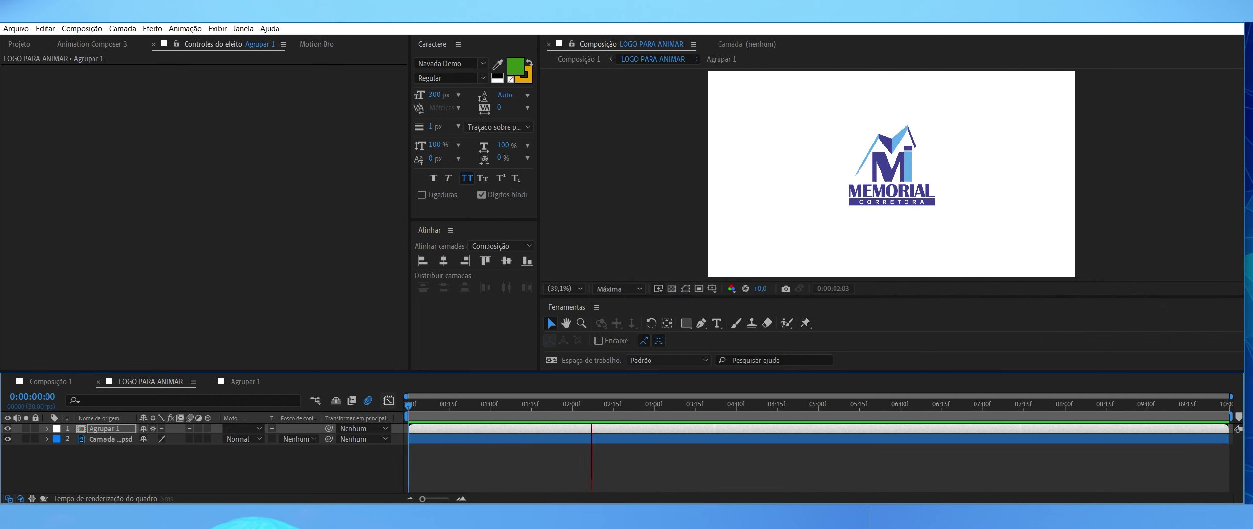
key("shift+comma")
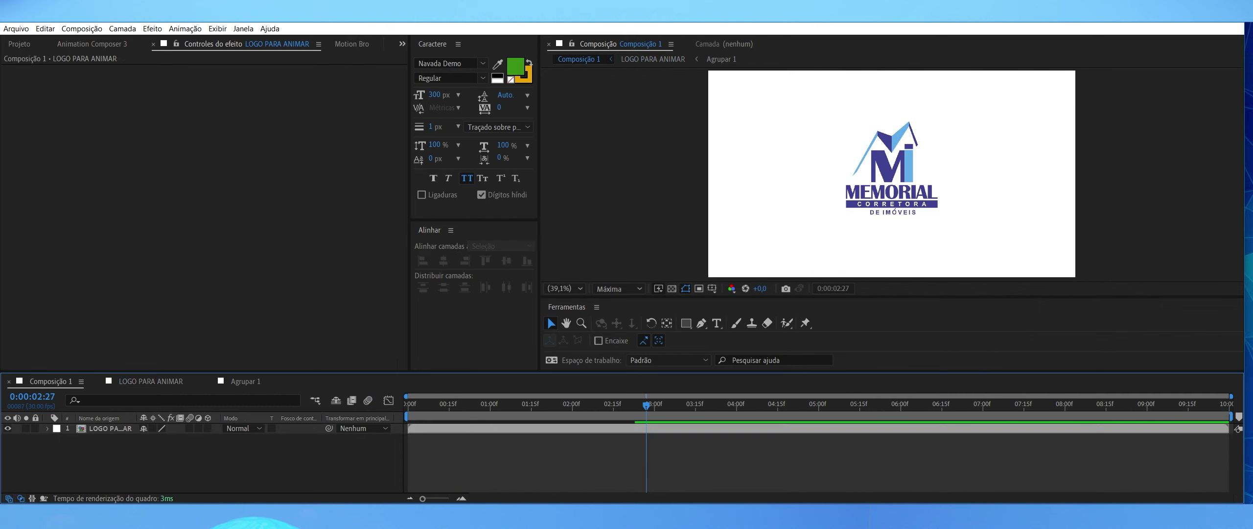
Add an orange solid above the logo in Composição 1 and apply the Saber effect to it
key("ctrl+y")
key("Return")
key("ctrl+space")
type("saber")
key("Return")
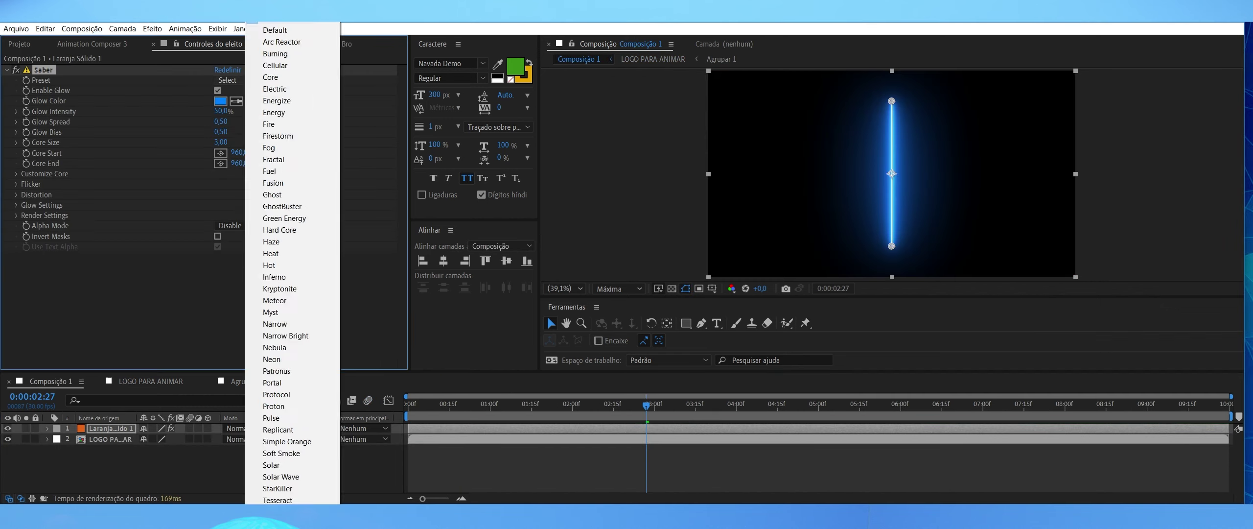
scroll(196, 196, "up", 1)
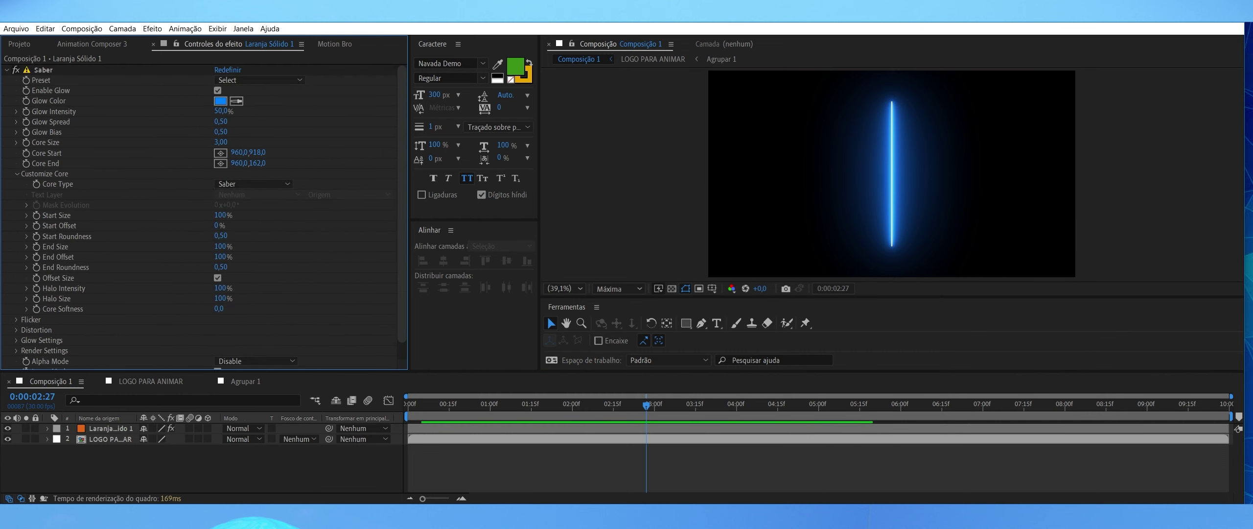
Try Saber on a short two-point mask with Core Type Layer Masks and the Tela blending mode
left_click(110, 427)
key("g")
left_click(746, 200)
left_click(769, 228)
left_click(227, 79)
key("Escape")
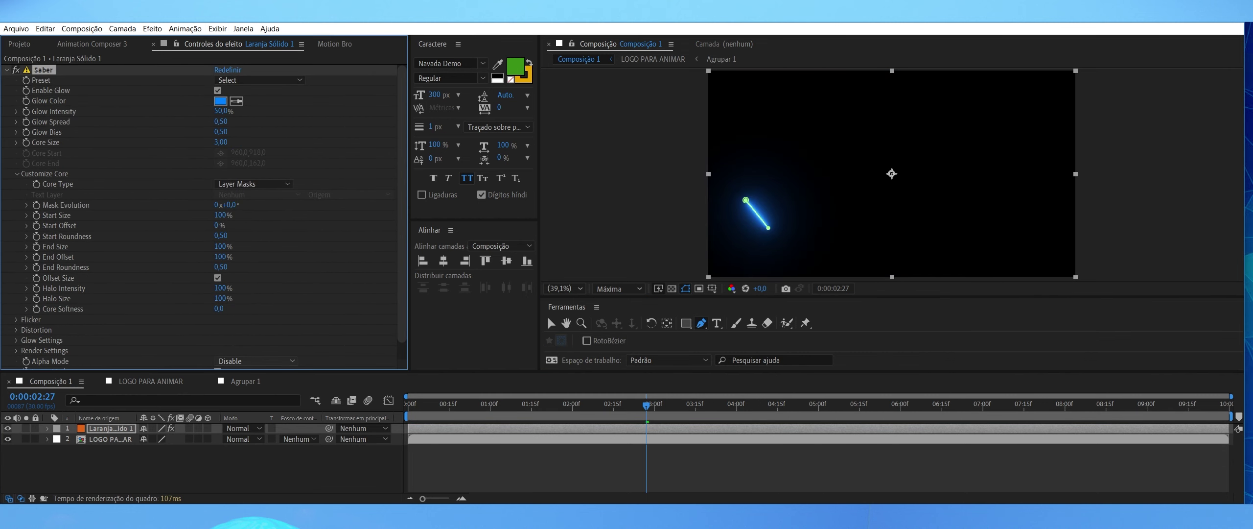
left_click(230, 361)
left_click(240, 361)
left_click(18, 340)
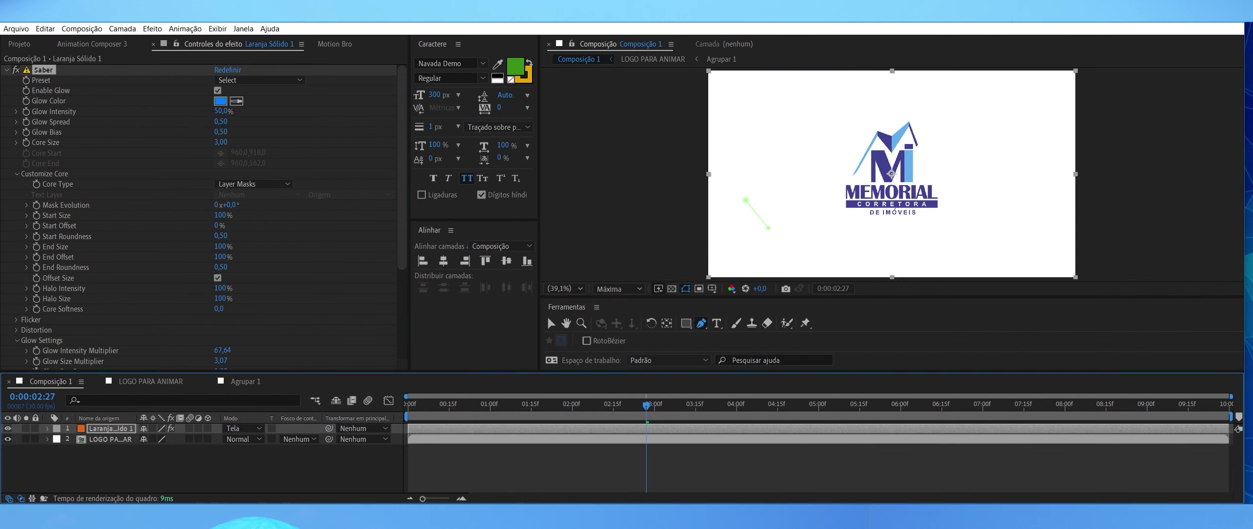
key("ctrl+z")
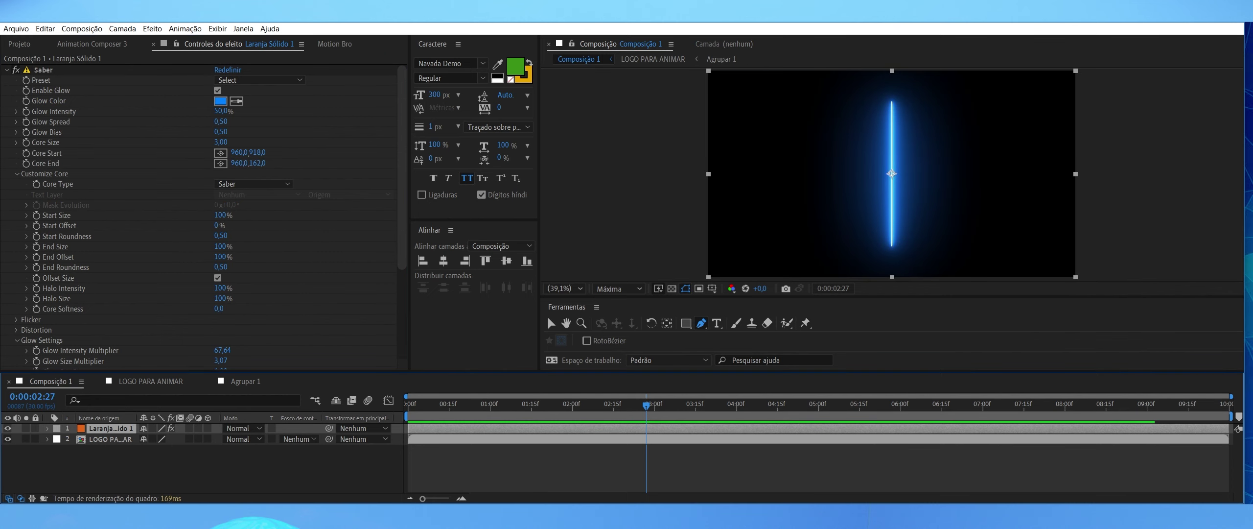
Set Saber's preset to GhostBuster and the solid's blending mode to Tela
left_click(259, 80)
left_click(372, 93)
left_click(26, 215)
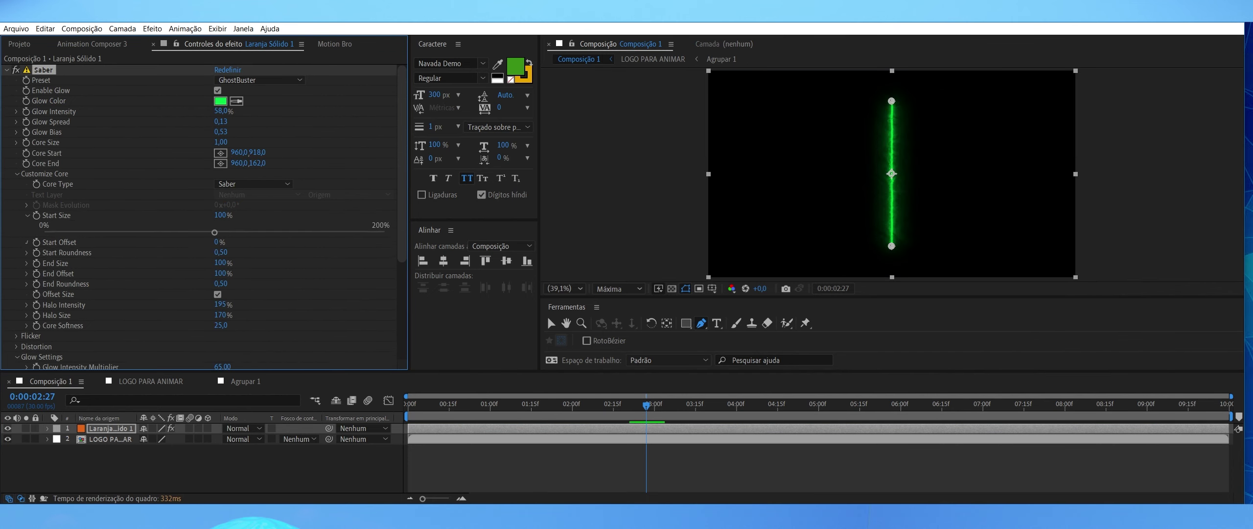
scroll(205, 216, "down", 5)
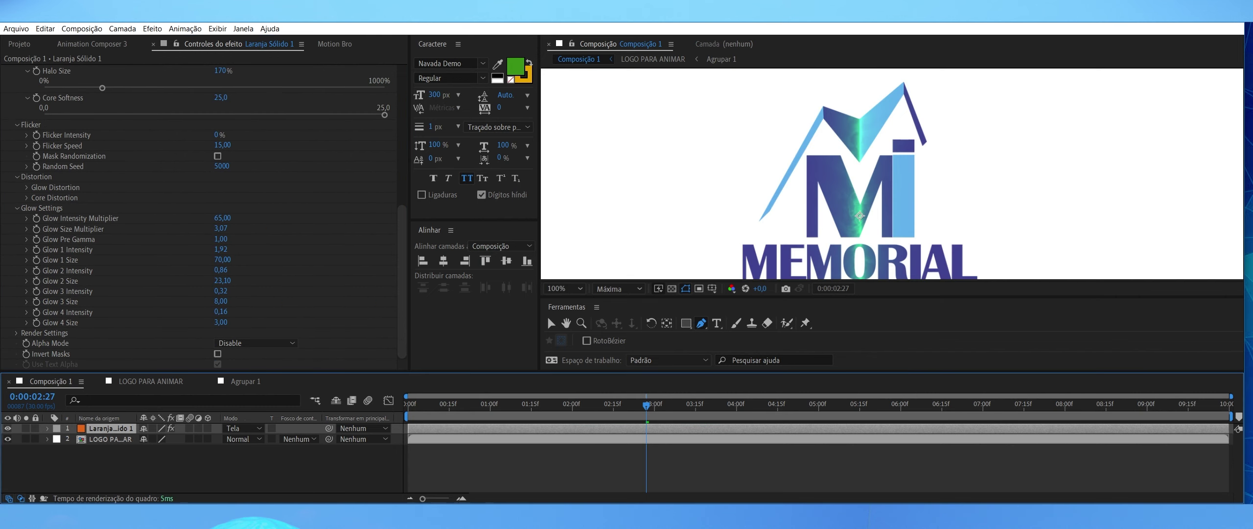
Trace the logo's roof as a closed mask on the solid and set Saber's Core Type to Layer Masks
left_click(763, 216)
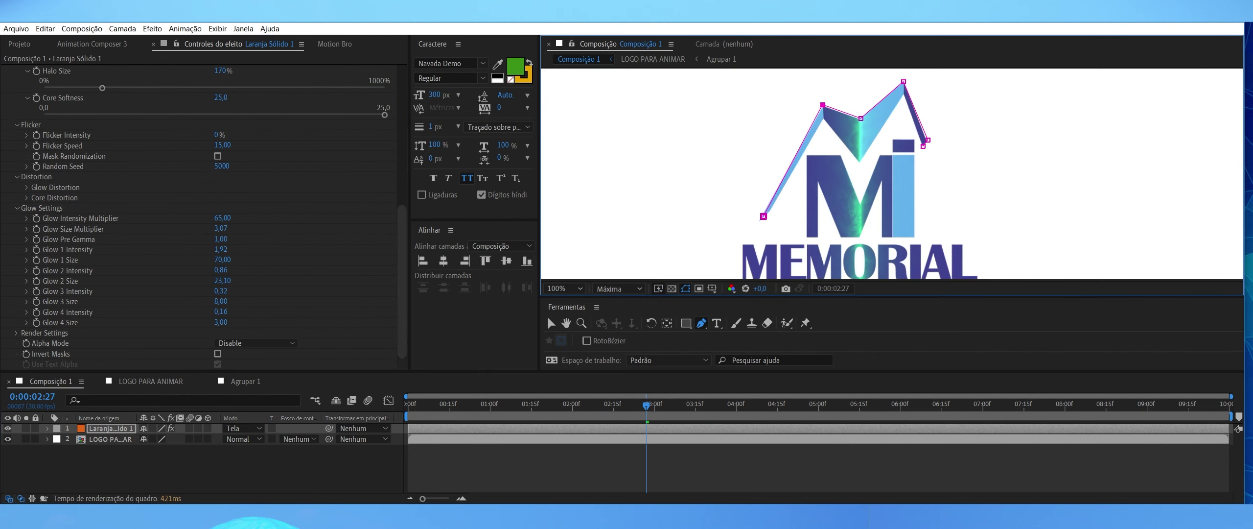
left_click(255, 343)
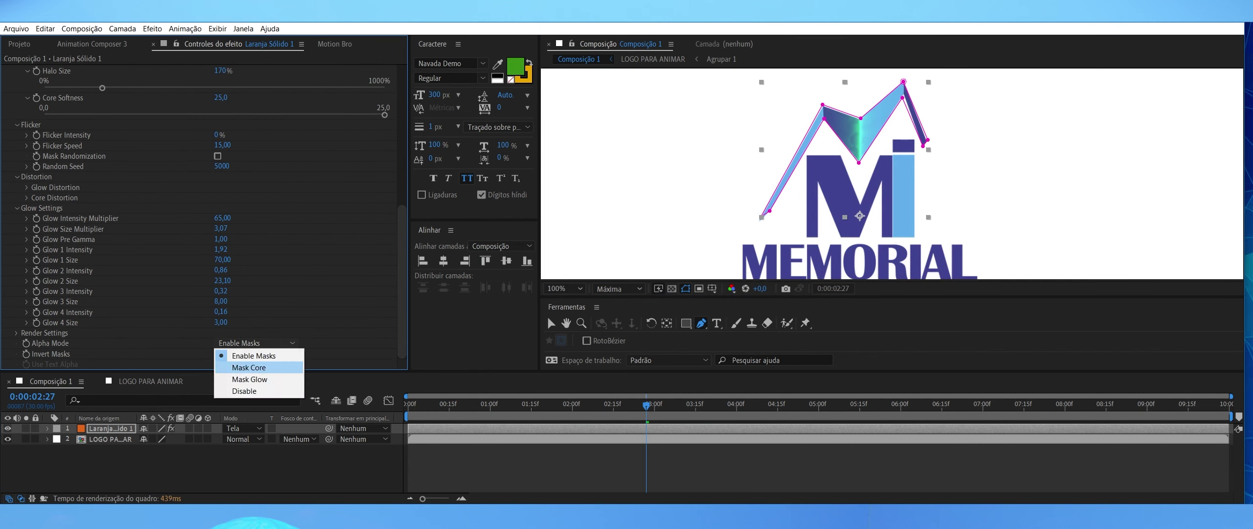
left_click(253, 360)
scroll(206, 215, "up", 10)
key("space")
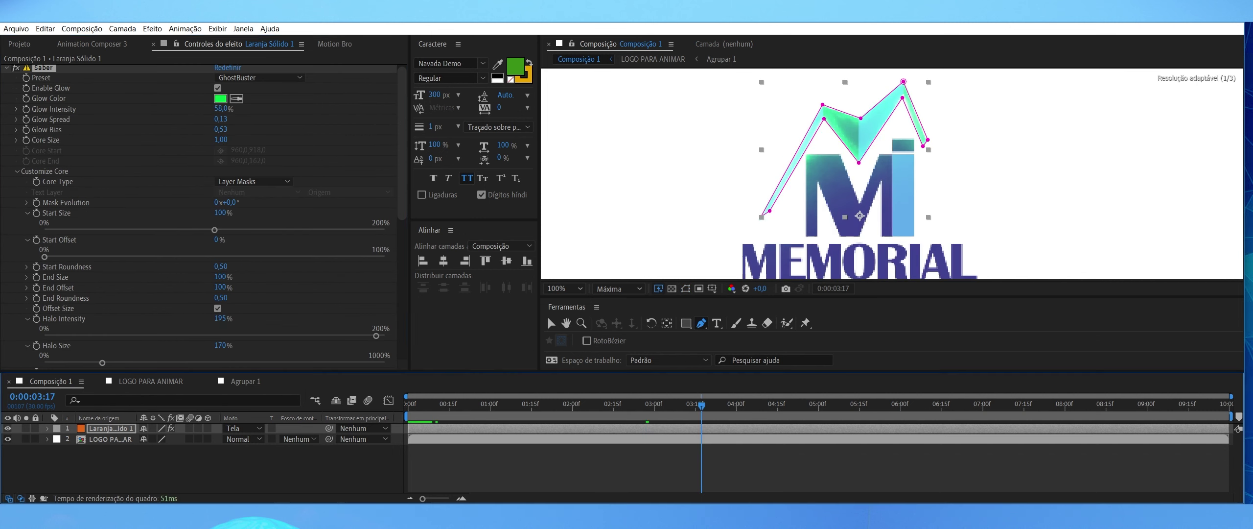
Trace the outline of the M and I letters as a second closed mask on the solid
left_click(808, 159)
left_click(807, 237)
left_click(817, 238)
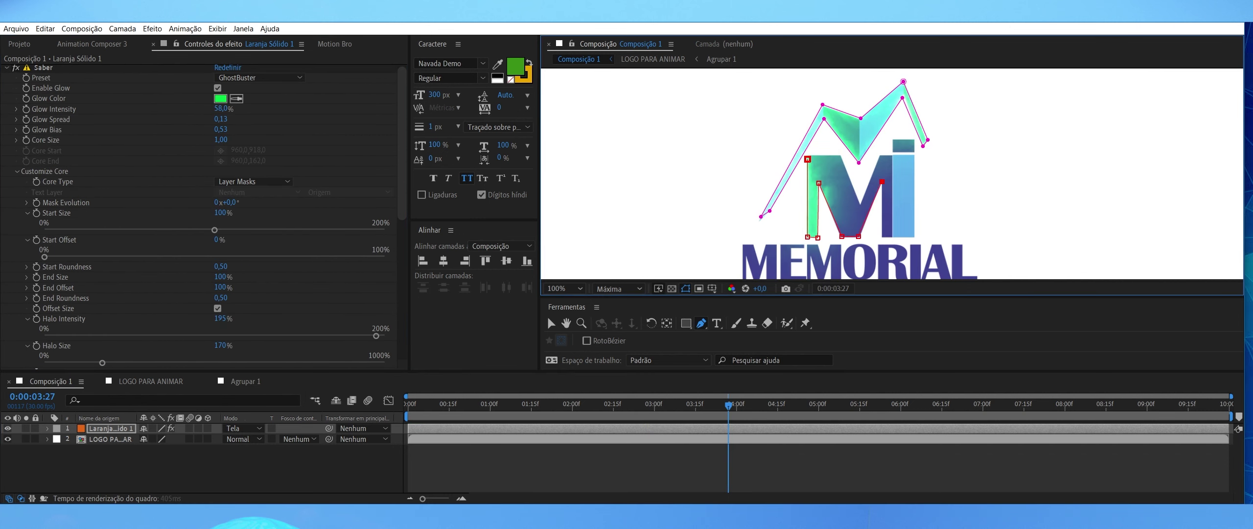
left_click(883, 237)
left_click(914, 236)
left_click(915, 139)
left_click(892, 141)
left_click(893, 155)
left_click(882, 155)
left_click(859, 202)
left_click(842, 154)
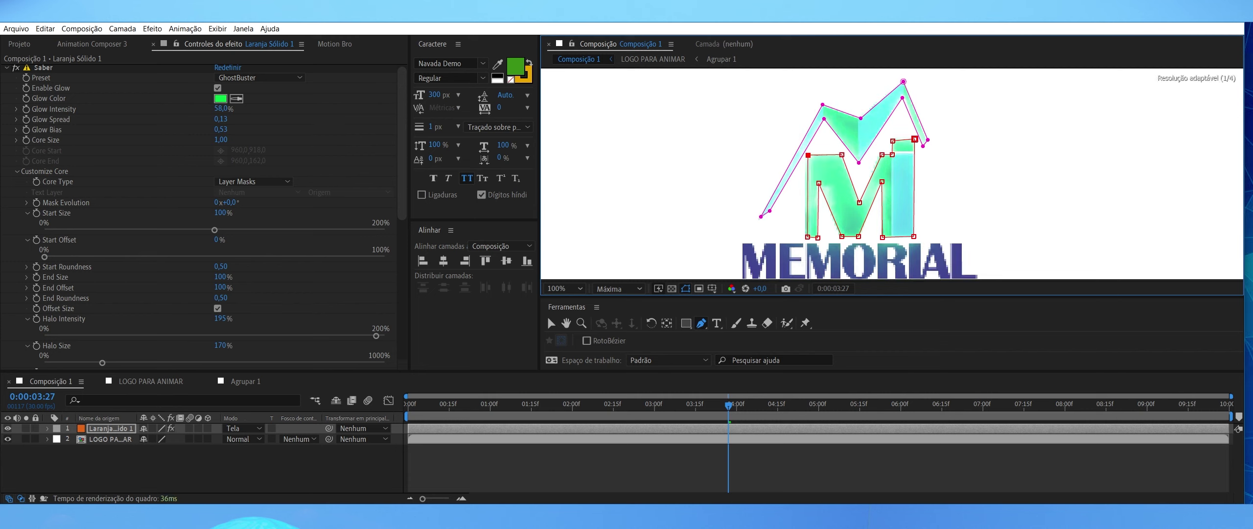
Mask the MEMORIAL CORRETORA block with a four-point outline and reduce Saber's Glow Intensity to 17% and Glow Spread to 0.03
key("space")
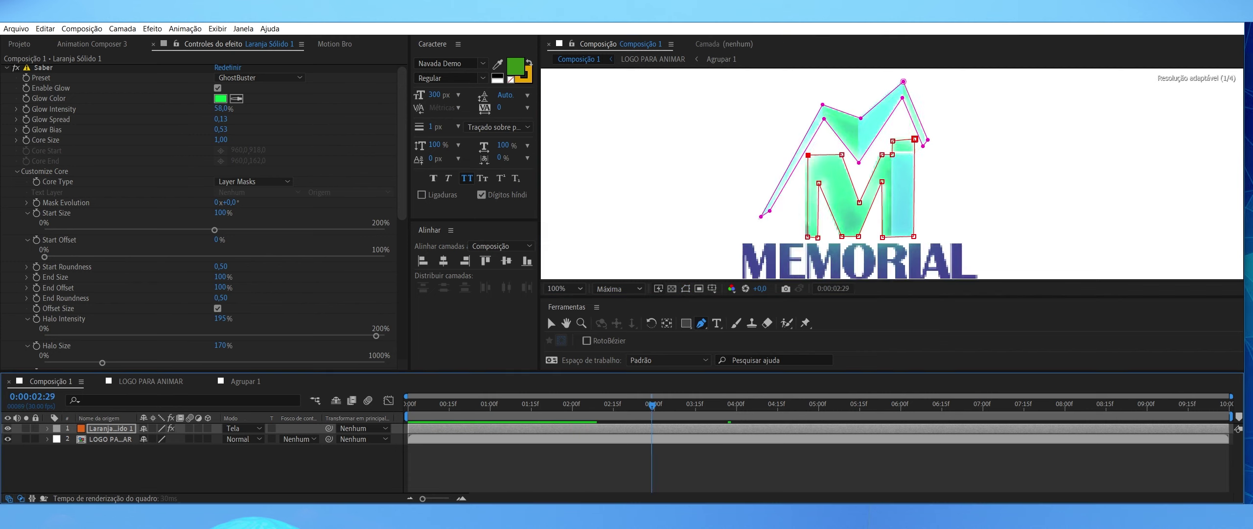
key("space")
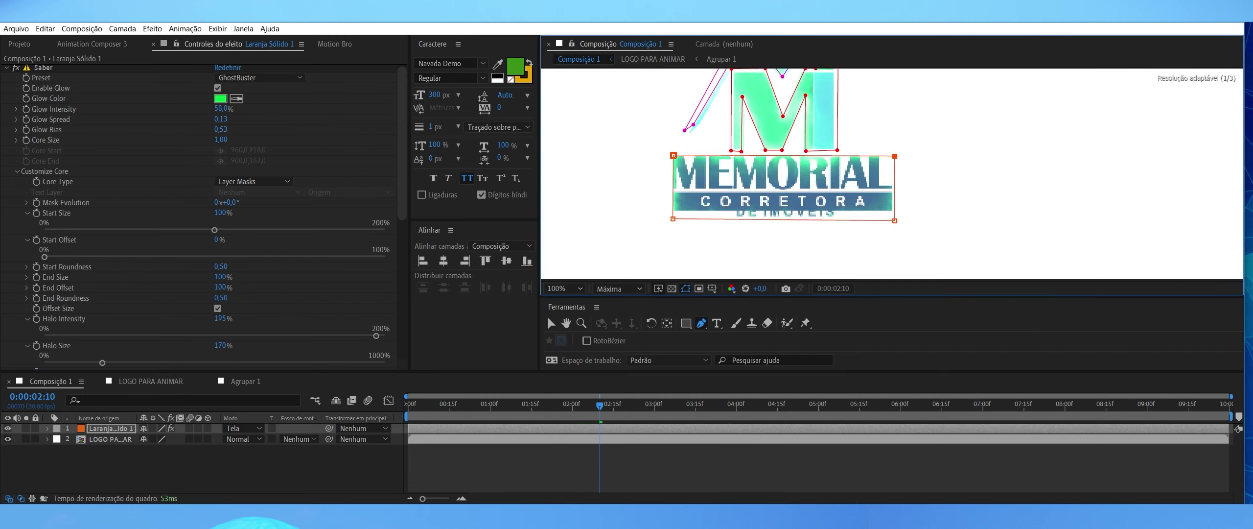
key("shift+Page_Down")
left_click_drag(221, 119, 206, 108)
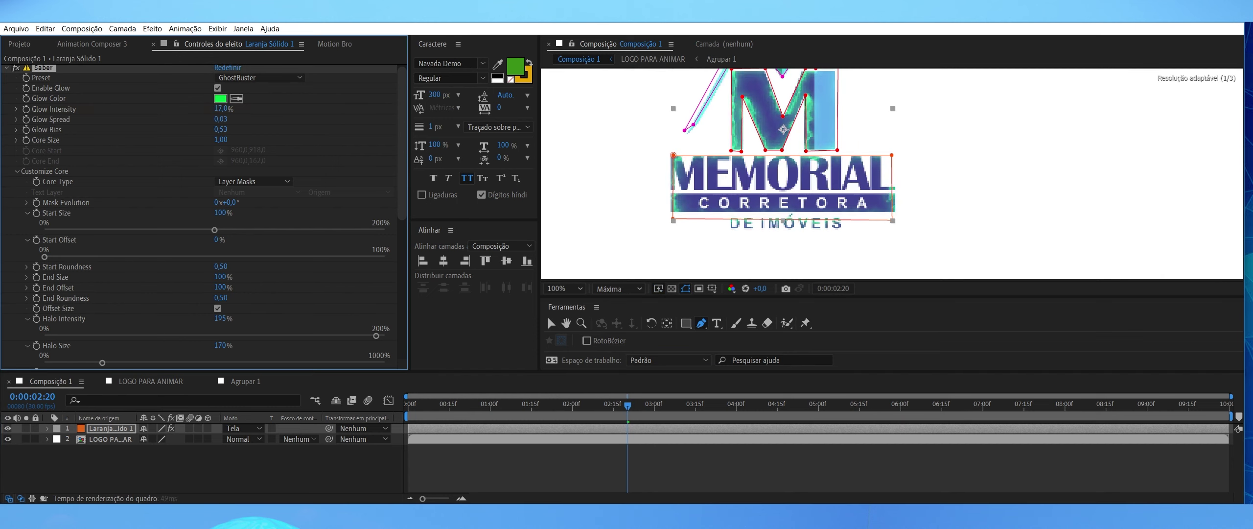
Change Saber's Glow Color to blue and keyframe Glow Intensity at 26% and Glow Bias at 0.74 at 0:00:02:29
key("space")
left_click(26, 109)
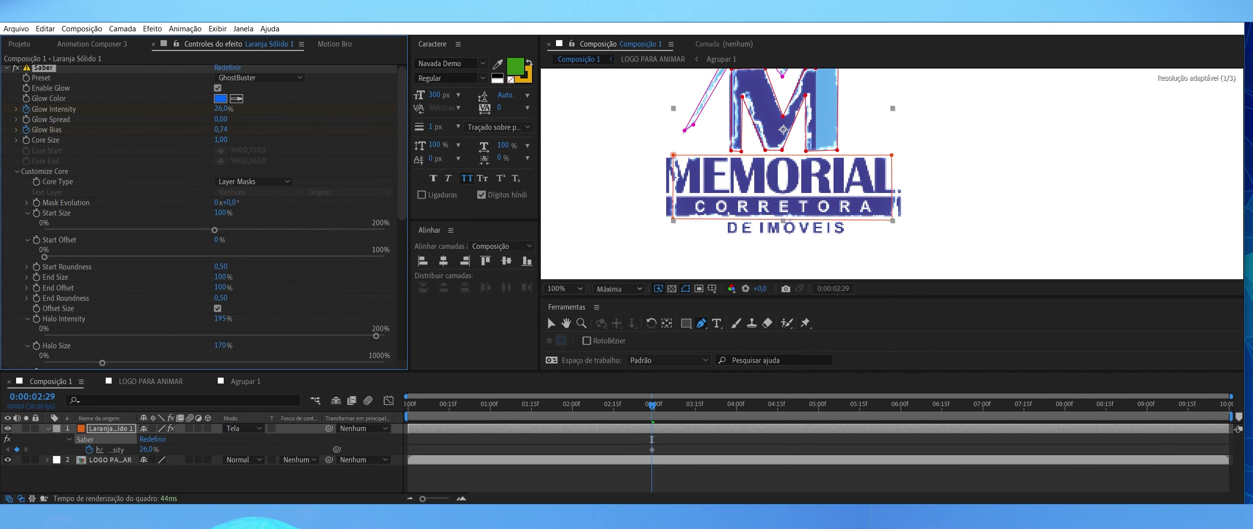
left_click(26, 130)
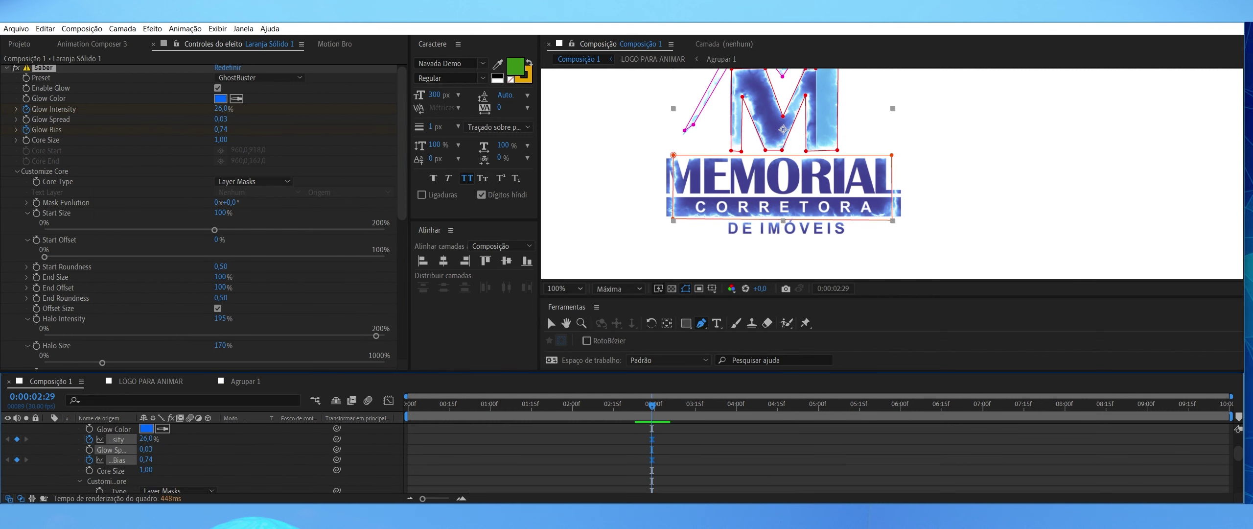
Fade the glow out with Glow Bias 0.00 at 0:00:04:10 and Glow Intensity 0% at 0:00:04:19
left_click(764, 404)
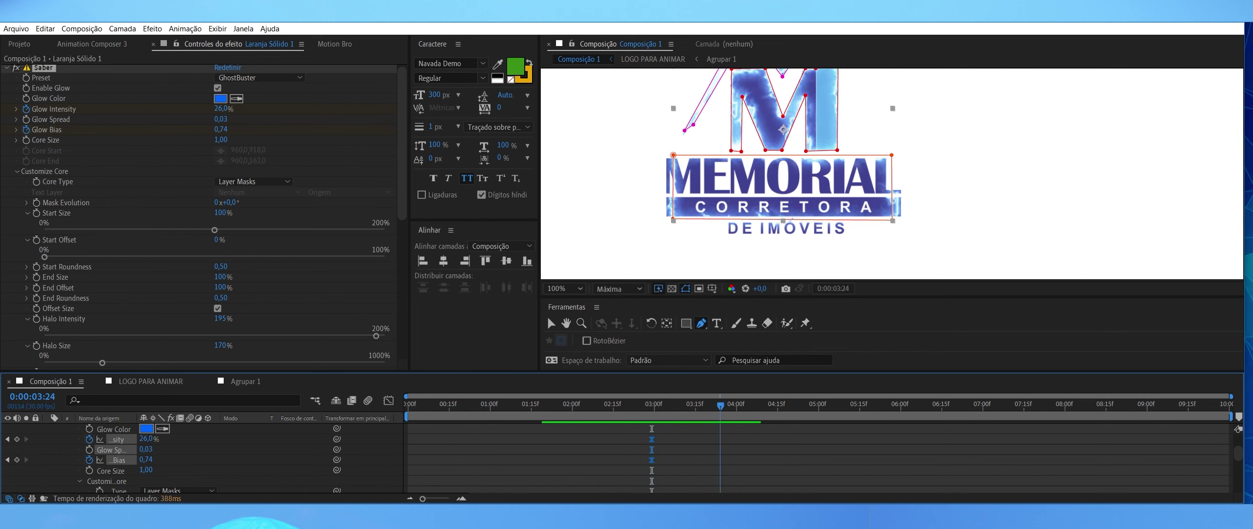
left_click_drag(221, 129, 196, 108)
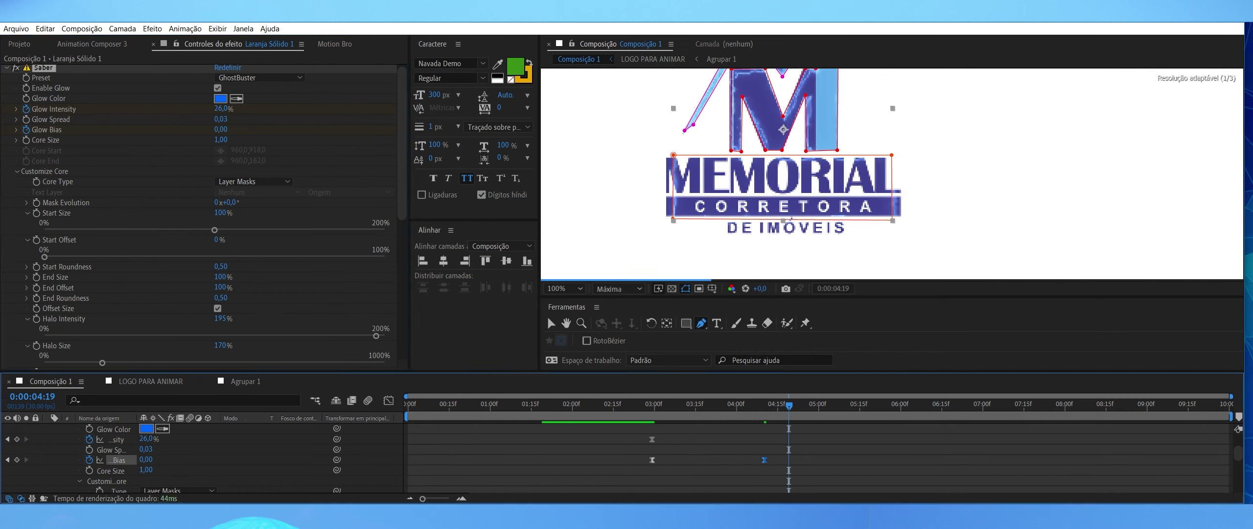
key("space")
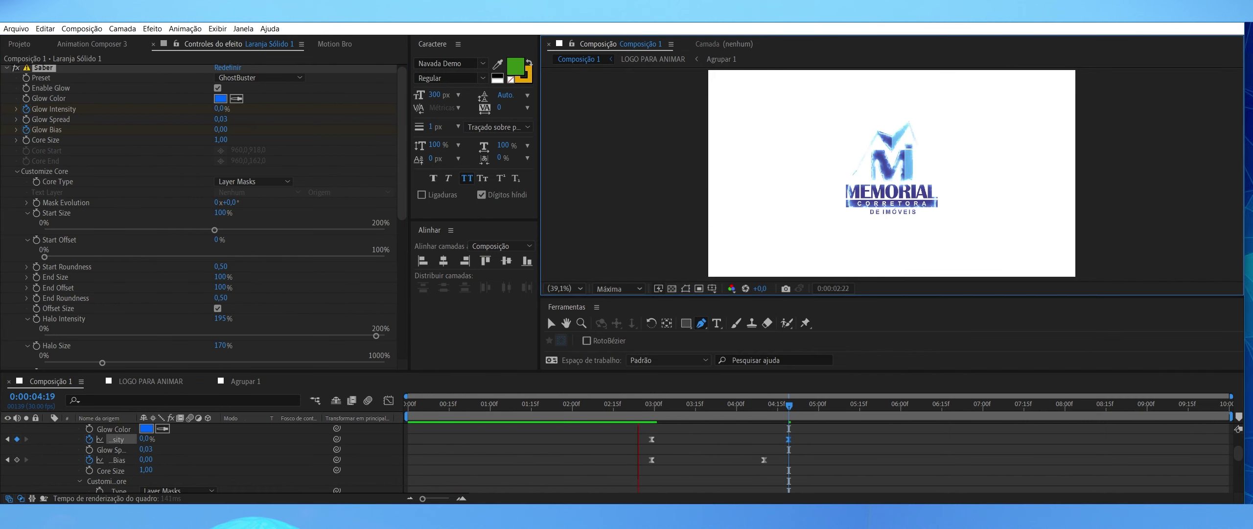
Delay the final Glow Intensity and Glow Bias keyframes to about 0:00:05:03 and 0:00:04:24, and refit the mask around MEMORIAL CORRETORA
key("space")
key("space")
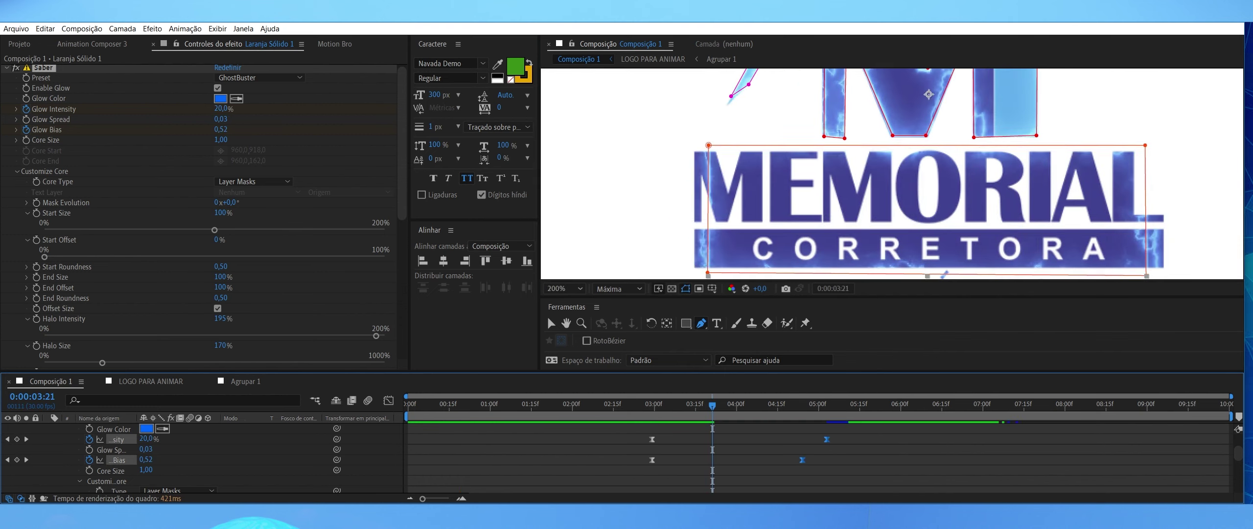
left_click(944, 275)
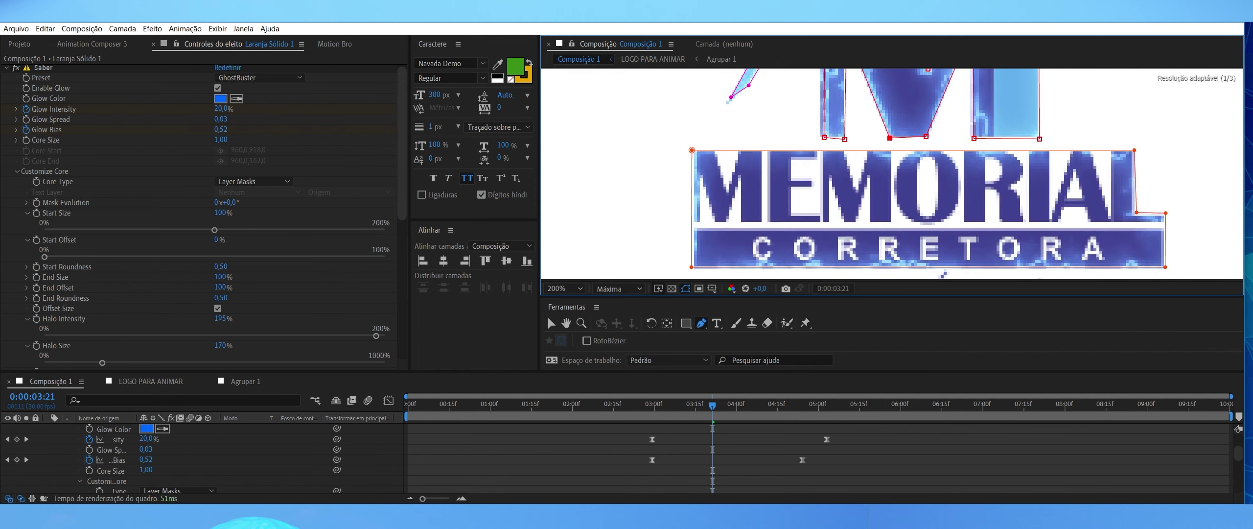
Add a four-point mask around the DE IMÓVEIS text on the Saber solid
key("shift+slash")
key("space")
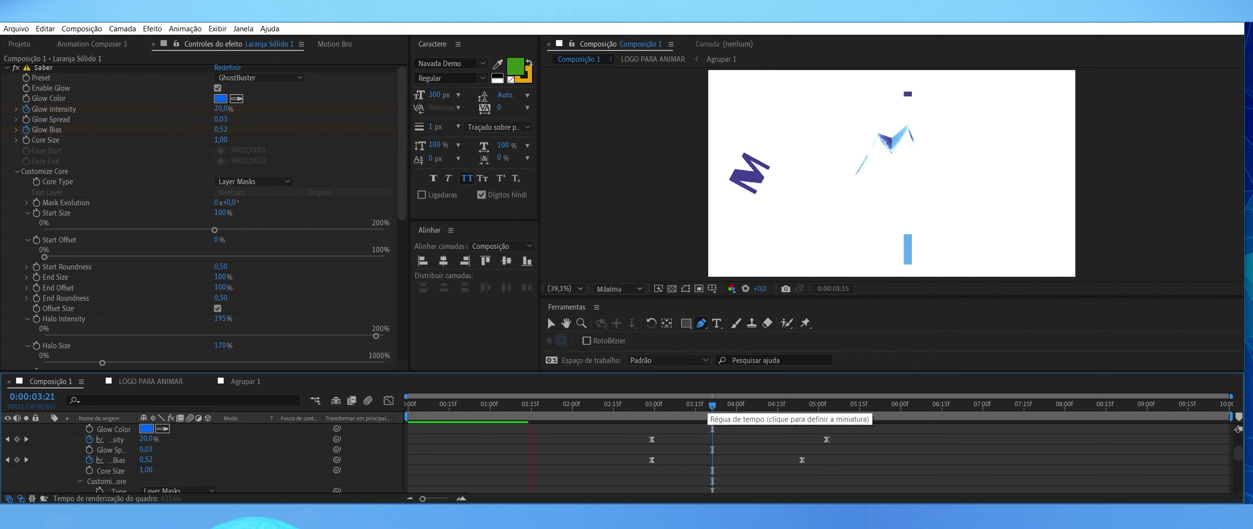
key("space")
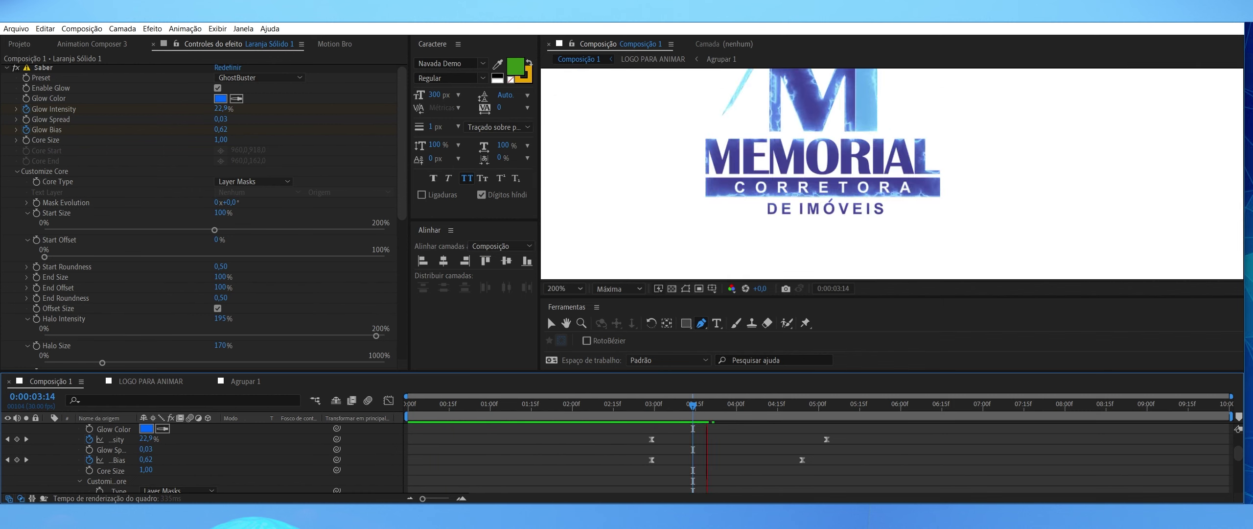
key("u")
key("space")
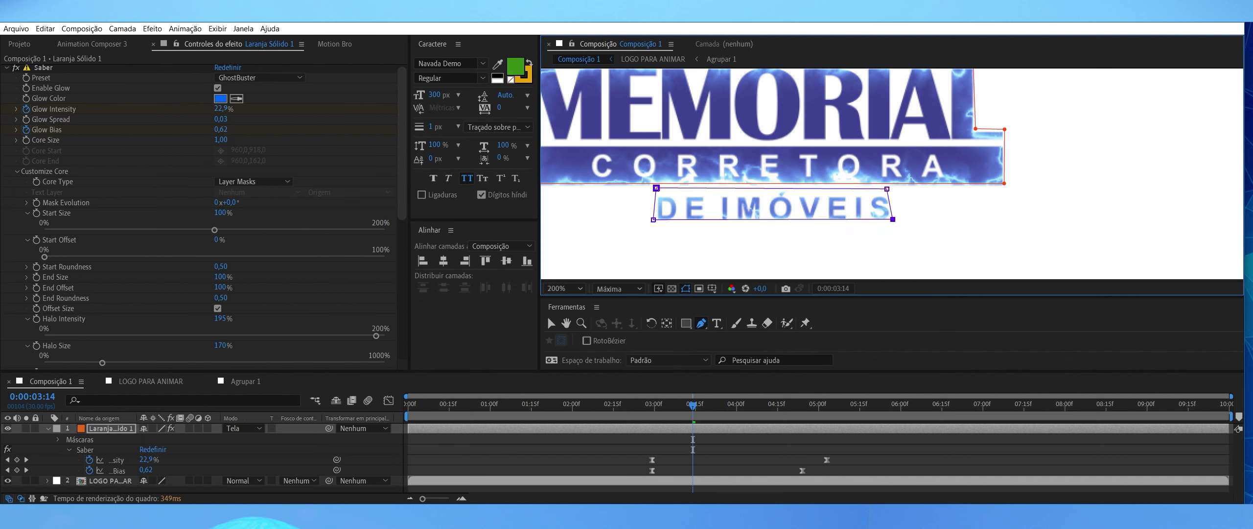
key("v")
Play back Composição 1 and select the LOGO PARA ANIMAR layer at 0:00:02:01
key("shift+slash")
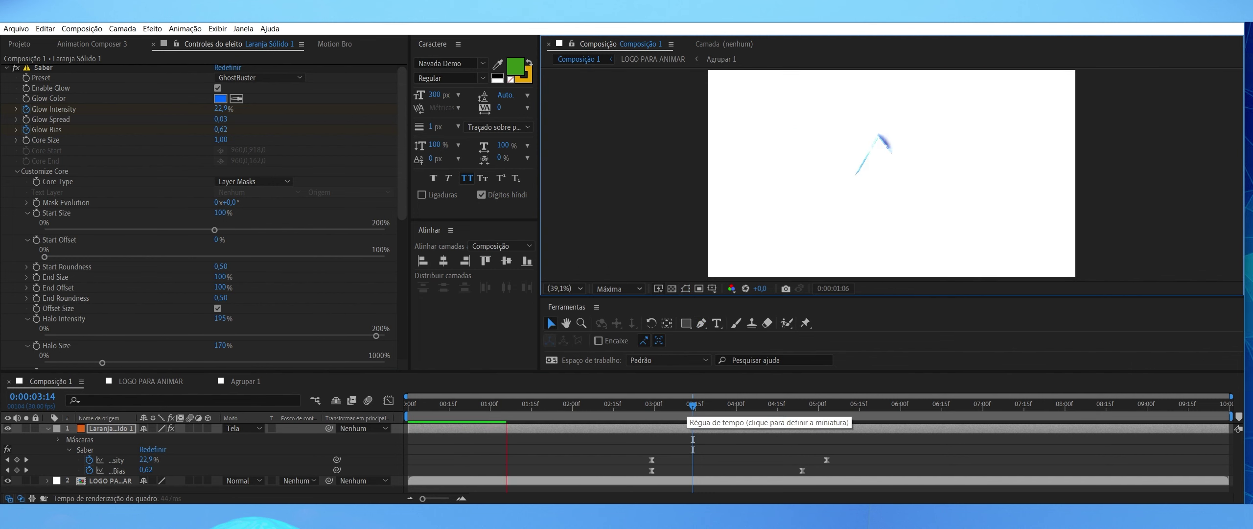
left_click(151, 381)
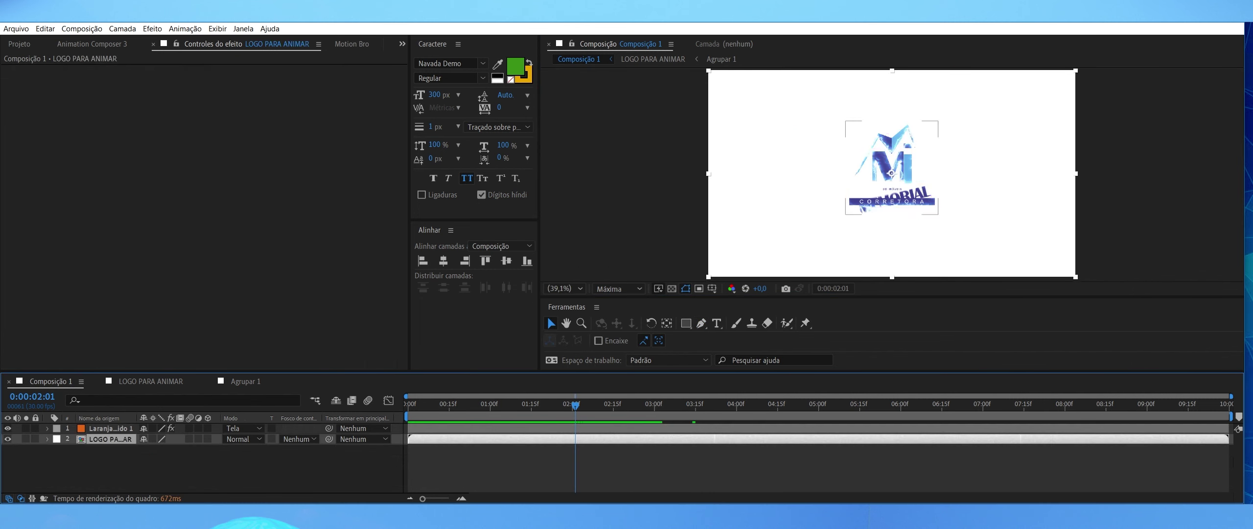
Apply the Degradê de gradientes effect to the Camada 0 background in LOGO PARA ANIMAR, with start at 960,877 and end at 960,341
left_click(110, 438)
key("ctrl+space")
type("gra")
key("BackSpace")
key("BackSpace")
key("BackSpace")
type("de")
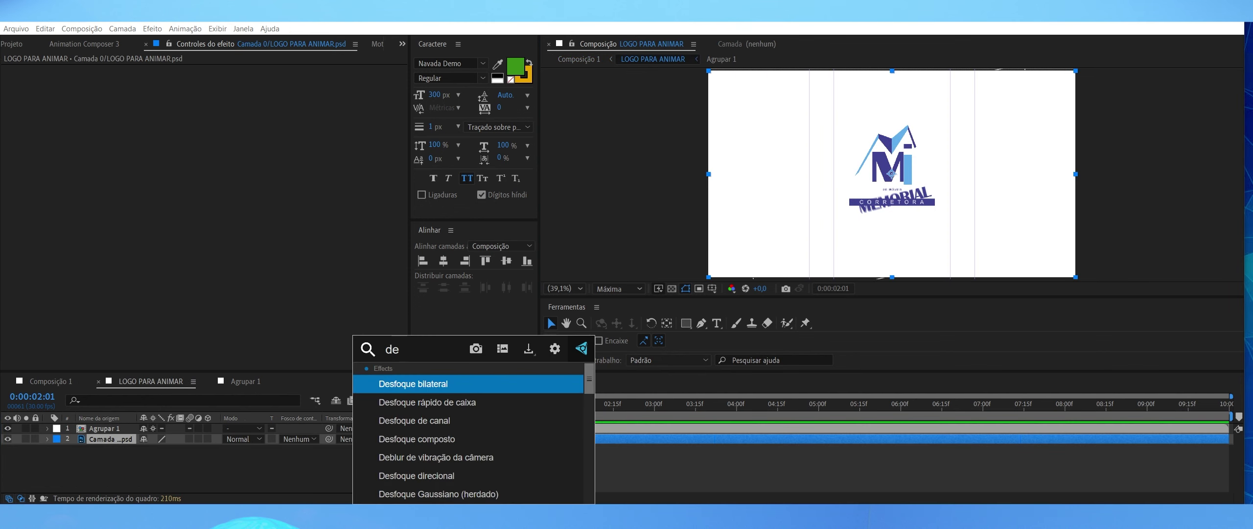
key("Return")
left_click(227, 70)
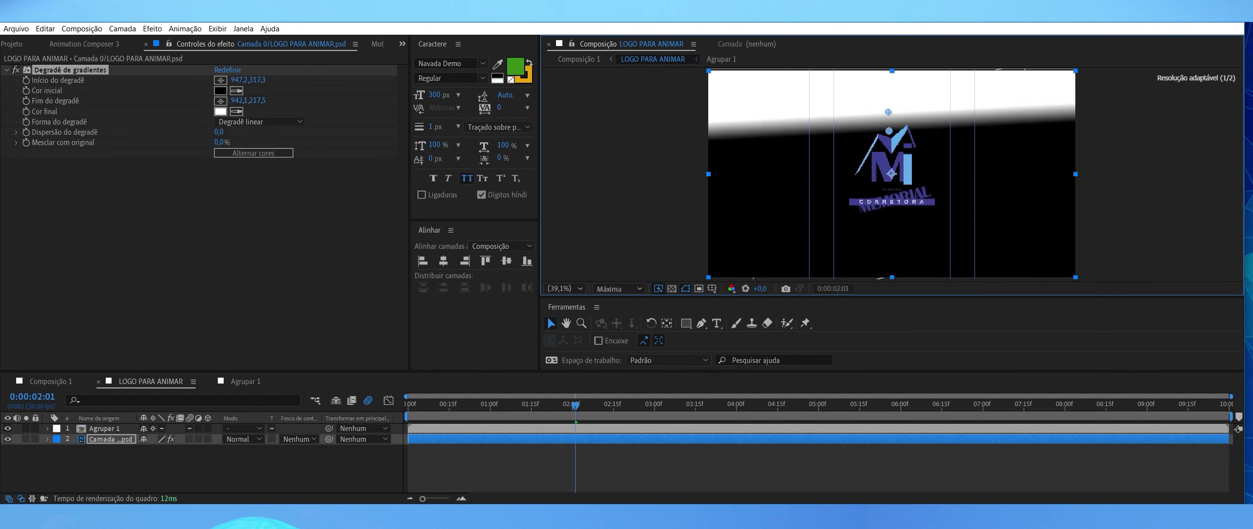
left_click_drag(892, 70, 891, 91)
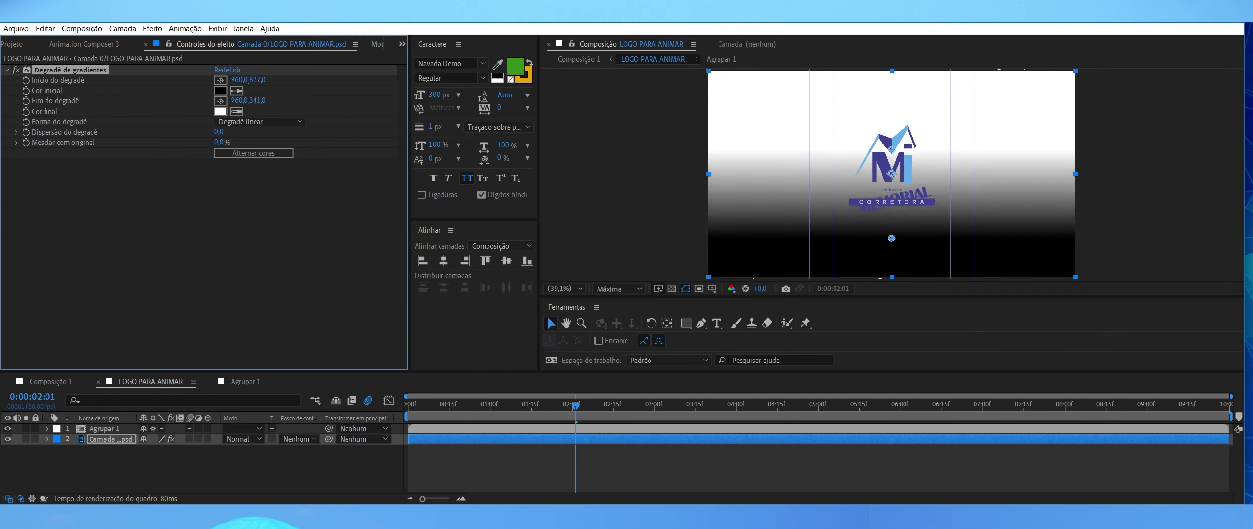
Fade in the Saber solid in Composição 1 with Opacity 0% at 0:00:01:23 and 100% at about 0:00:02:10
left_click(50, 381)
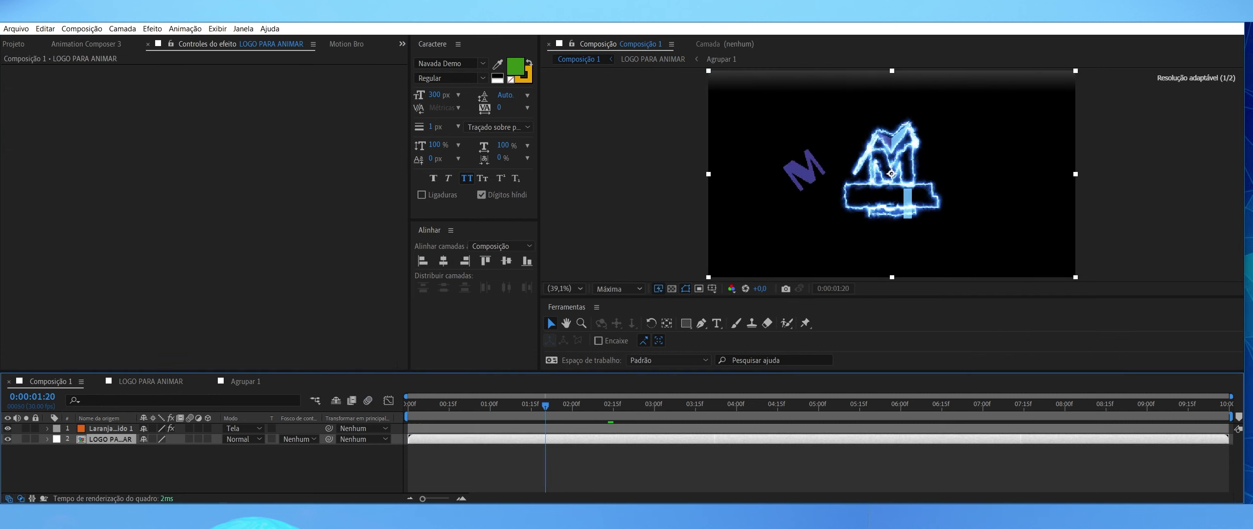
left_click(110, 427)
left_click(614, 404)
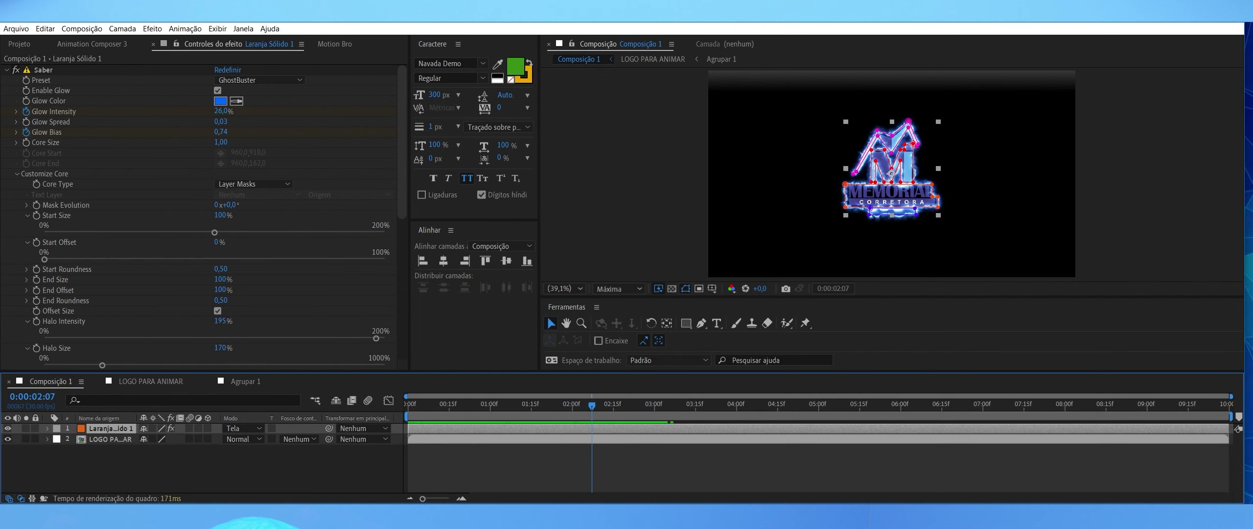
key("alt+shift+t")
left_click(553, 403)
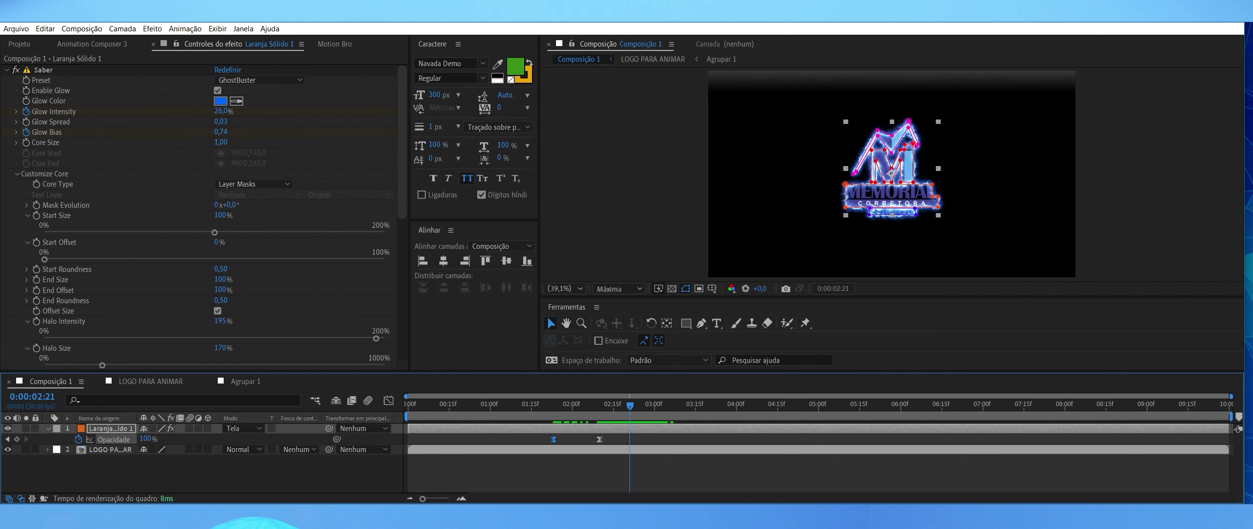
Fade out the LOGO PARA ANIMAR layer with Opacity 100% at about 0:00:04:01 and 0% at 0:00:04:17, and play it back
left_click(110, 448)
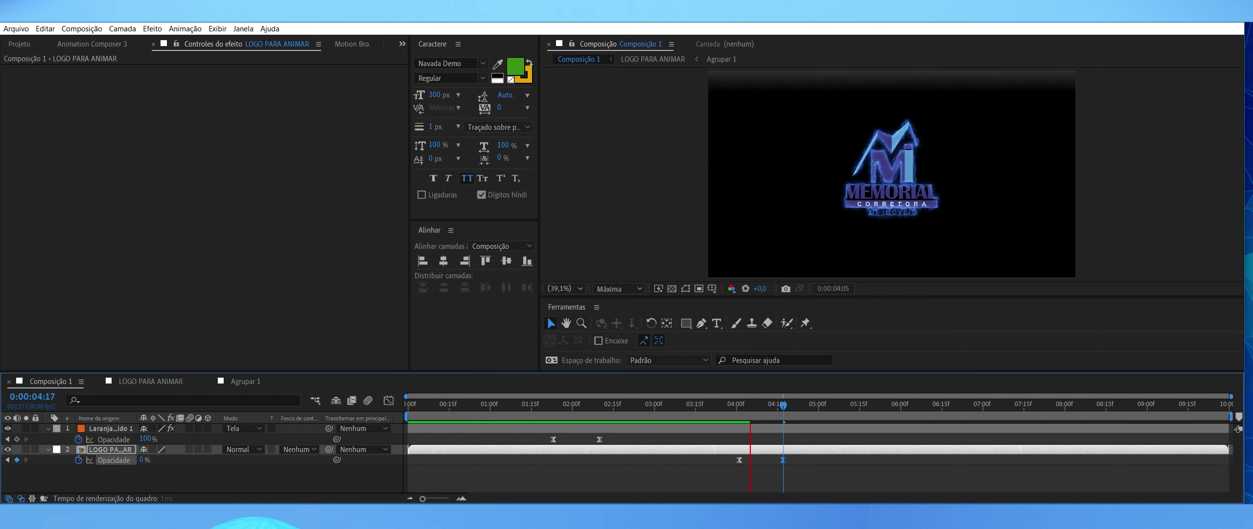
key("space")
Keyframe Início do degradê on Camada 0 at 0:00:00:00, about 0:00:01:02 and 0:00:01:20, ending at 960,-201
left_click(151, 380)
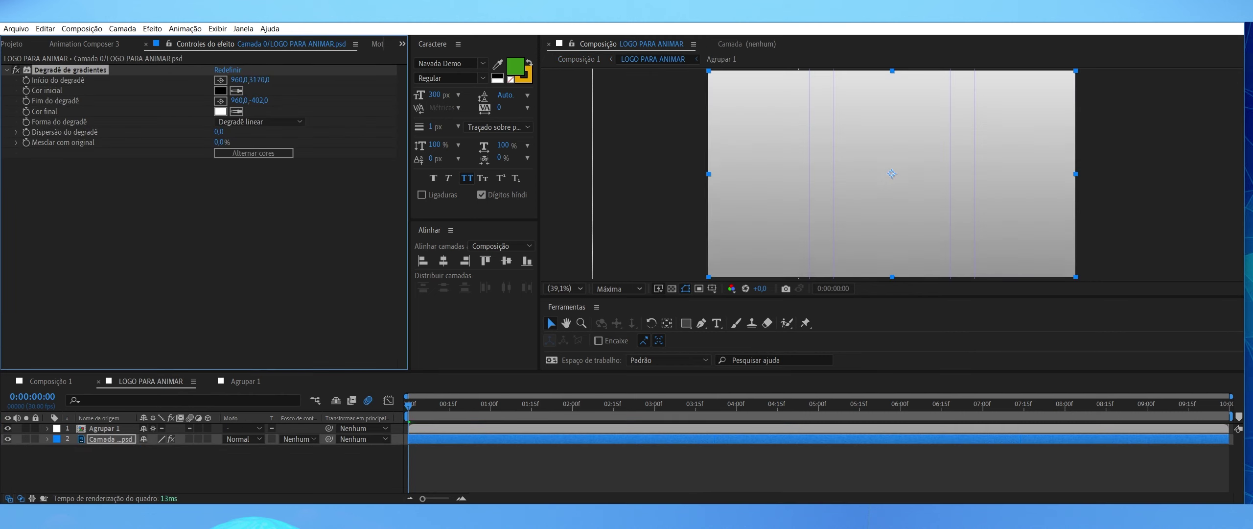
key("u")
key("shift+comma")
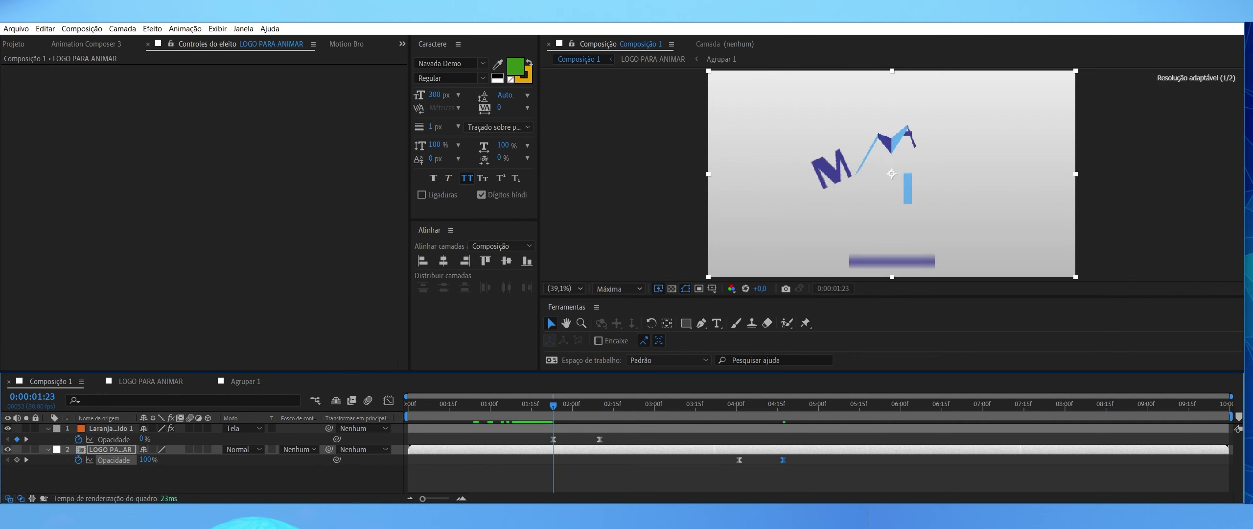
key("shift+period")
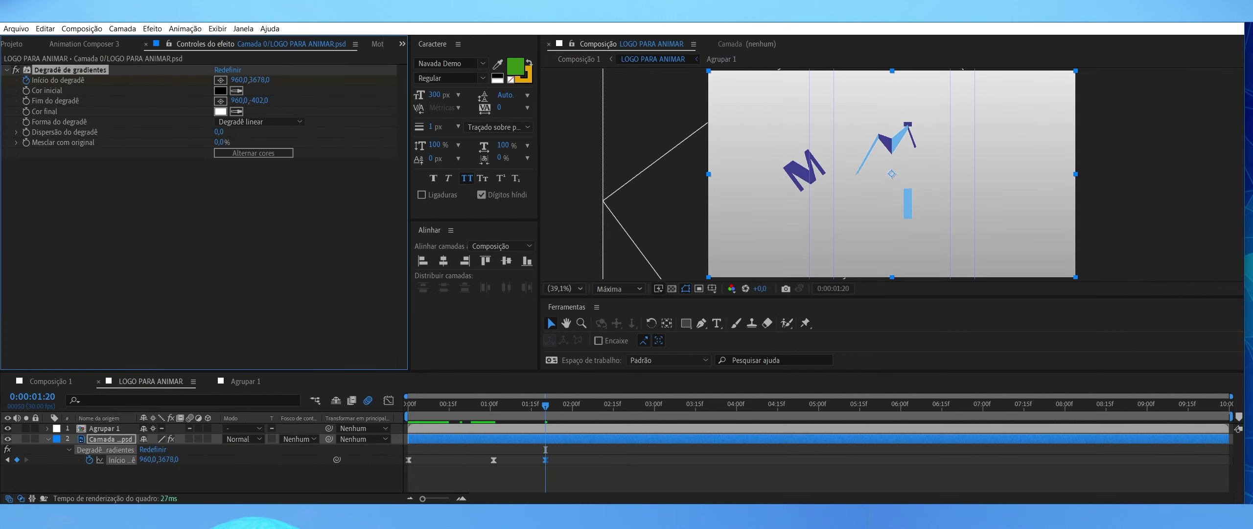
scroll(892, 173, "down", 6)
key("shift+comma")
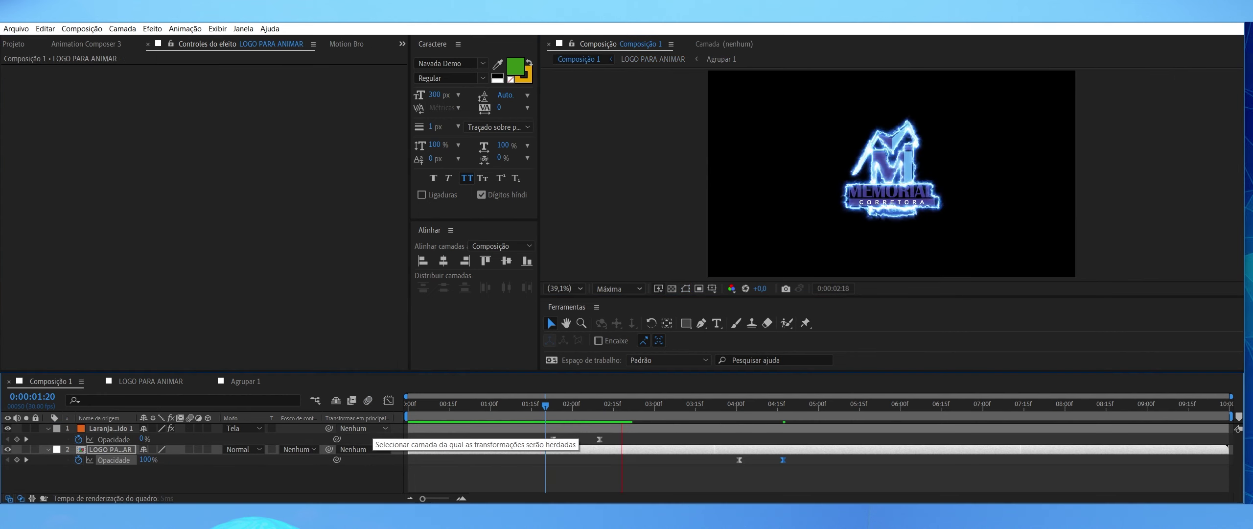
left_click_drag(652, 406, 567, 407)
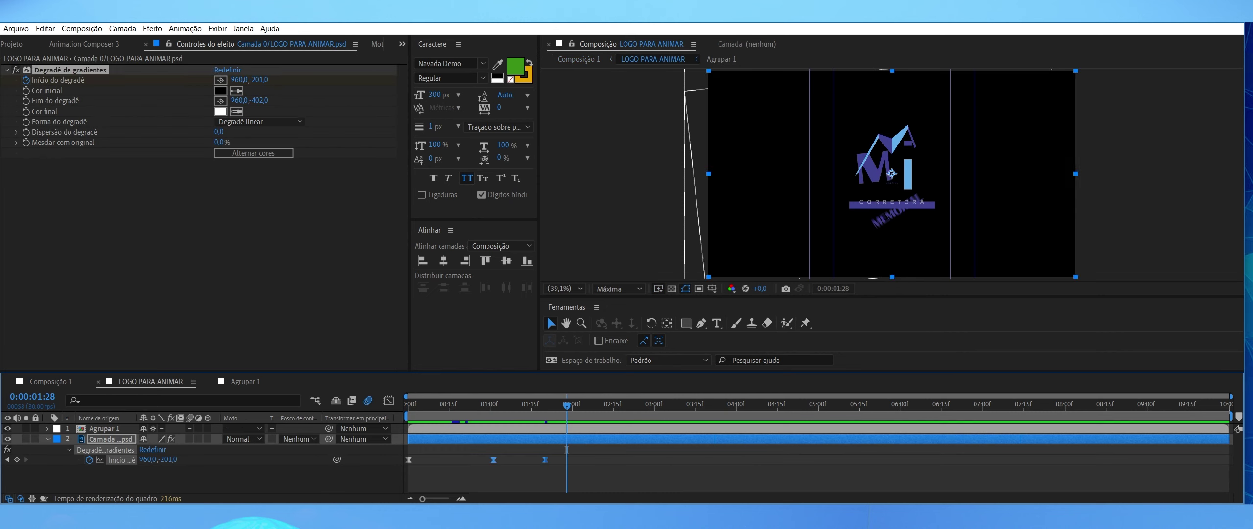
Retime the Início do degradê keyframes to about 0:00:01:19 and 0:00:02:08, and add keyframes at about 0:00:04:01 and 0:00:04:17, ending at 960,1893
key("shift+Escape")
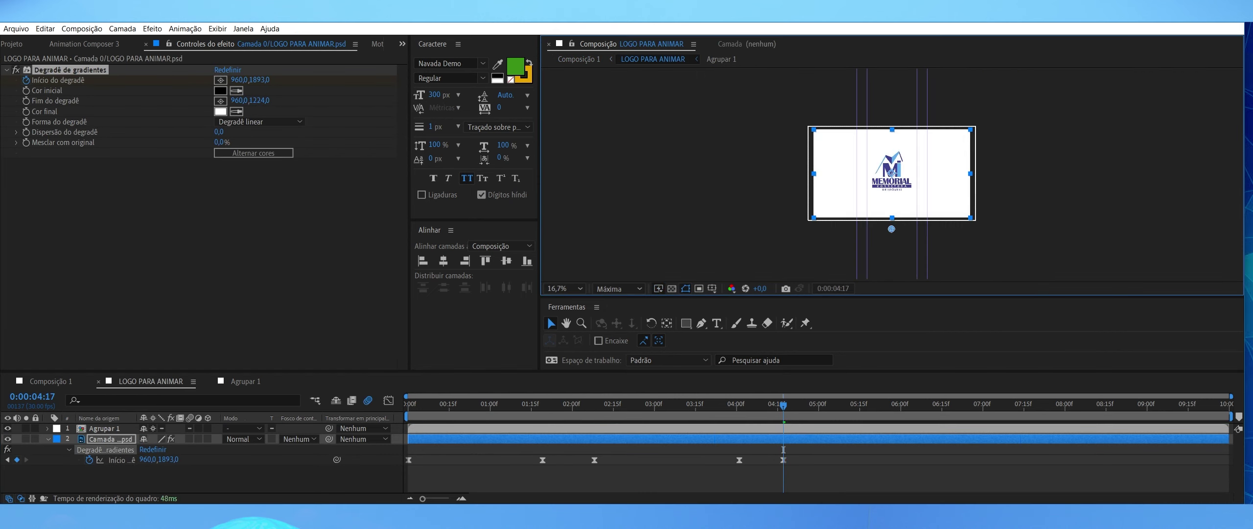
left_click_drag(784, 405, 559, 405)
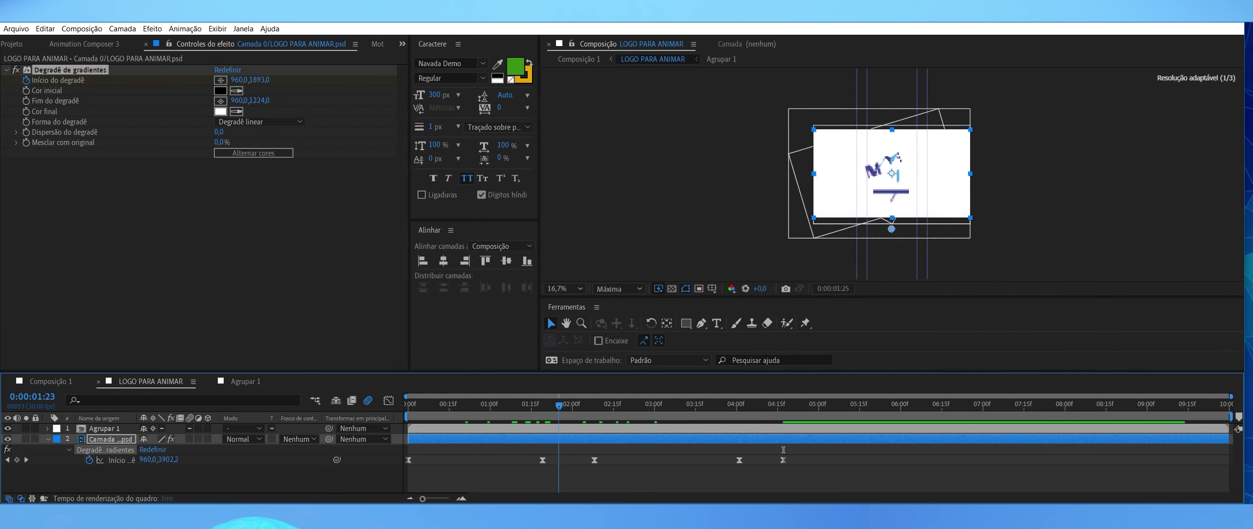
key("space")
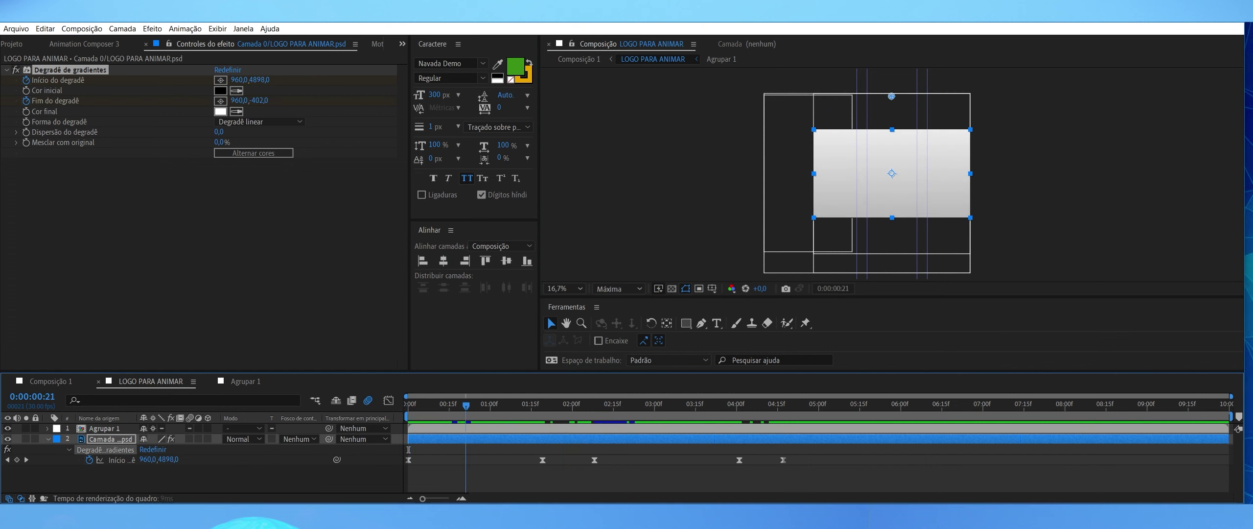
Animate Fim do degradê with keyframes at 0:00:00:00 and about 0:00:01:19, moving the end point below the frame to 1032,1224
left_click_drag(891, 96, 898, 228)
key("u")
key("space")
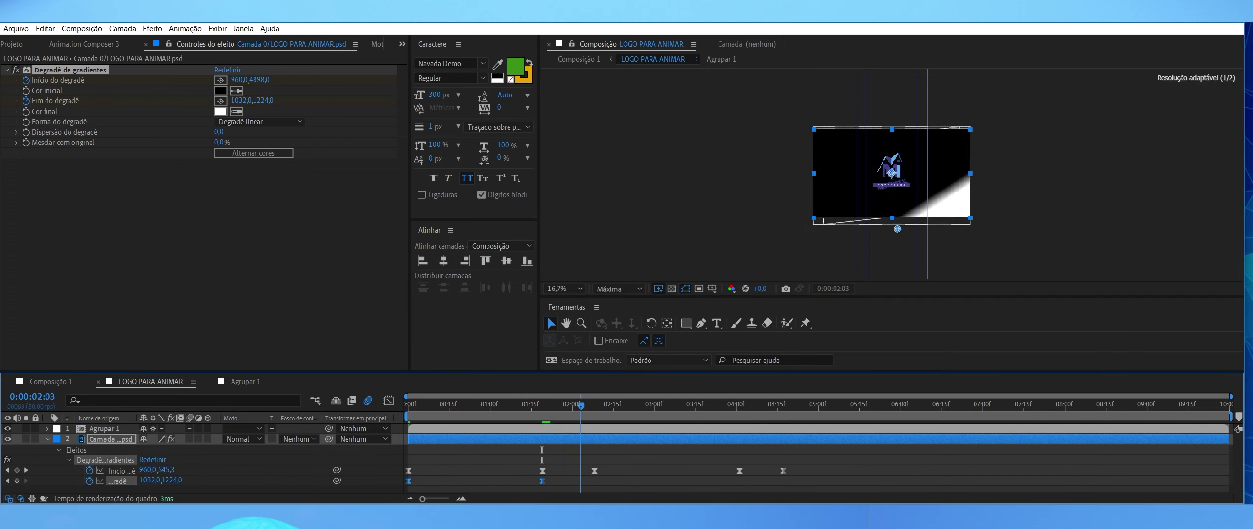
left_click_drag(891, 113, 891, 251)
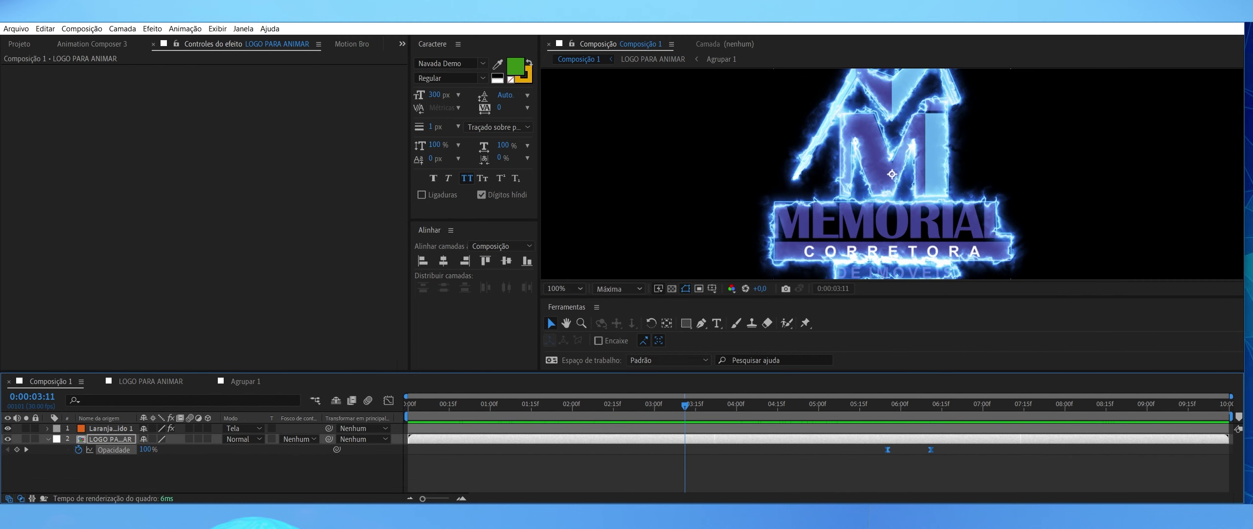
Set the Saber solid's Halo Intensity to 0% and End Size to 77%, and preview Composição 1
left_click(110, 428)
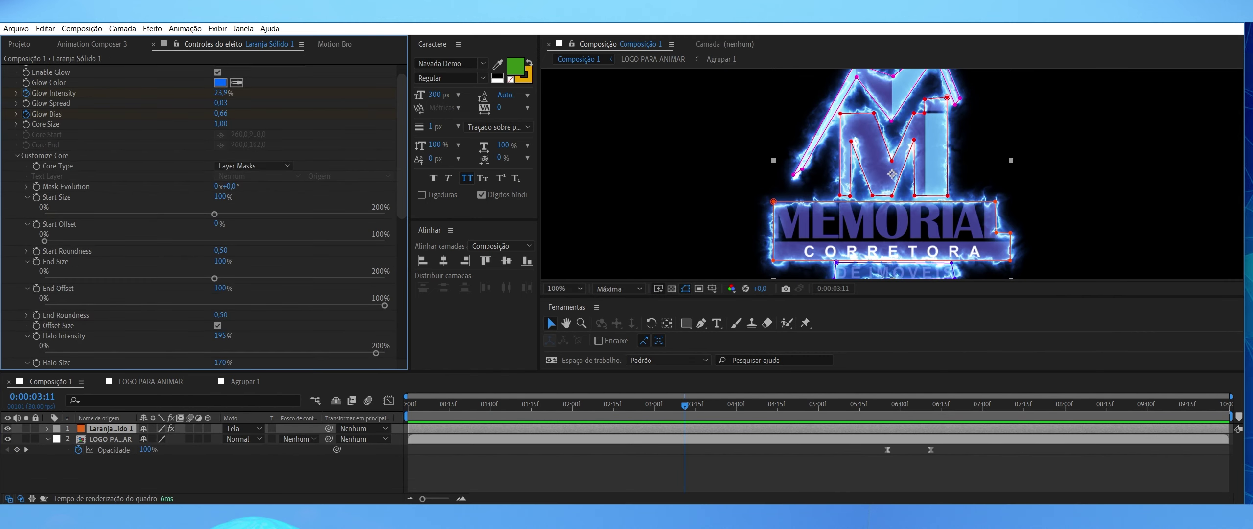
scroll(205, 239, "up", 1)
left_click_drag(224, 331, 44, 331)
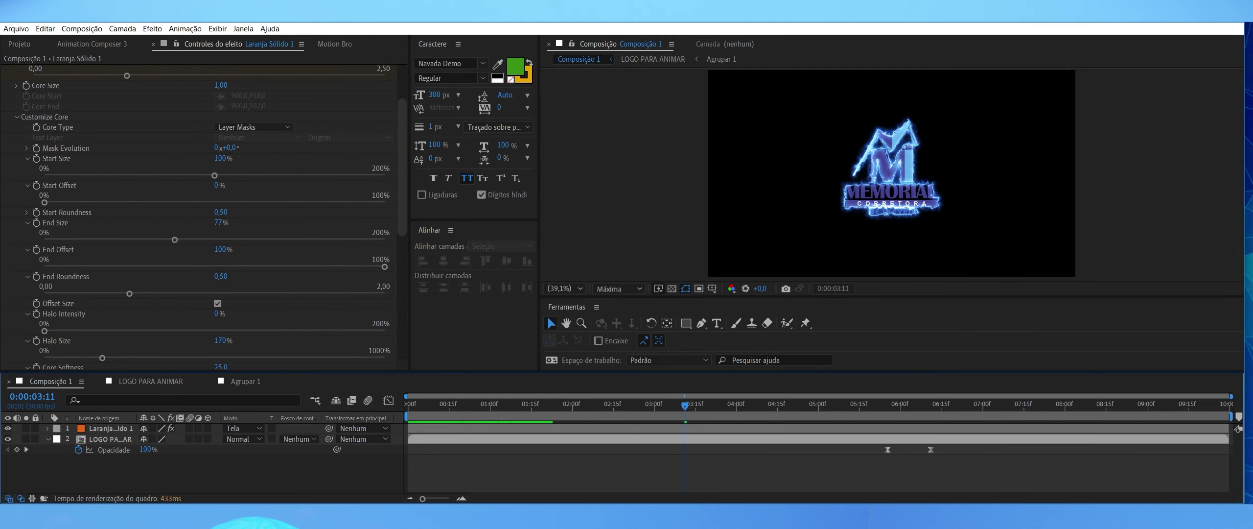
key("space")
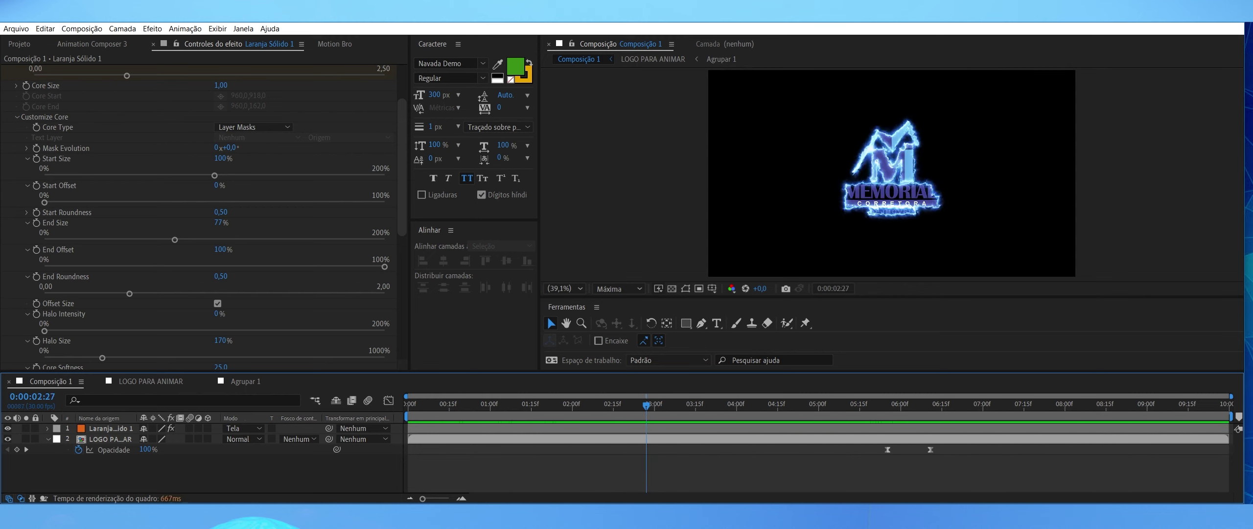
Keyframe the Saber solid's Scale from 100% at about 0:00:02:07 to 108% at about 0:00:04:00
key("space")
key("alt+shift+s")
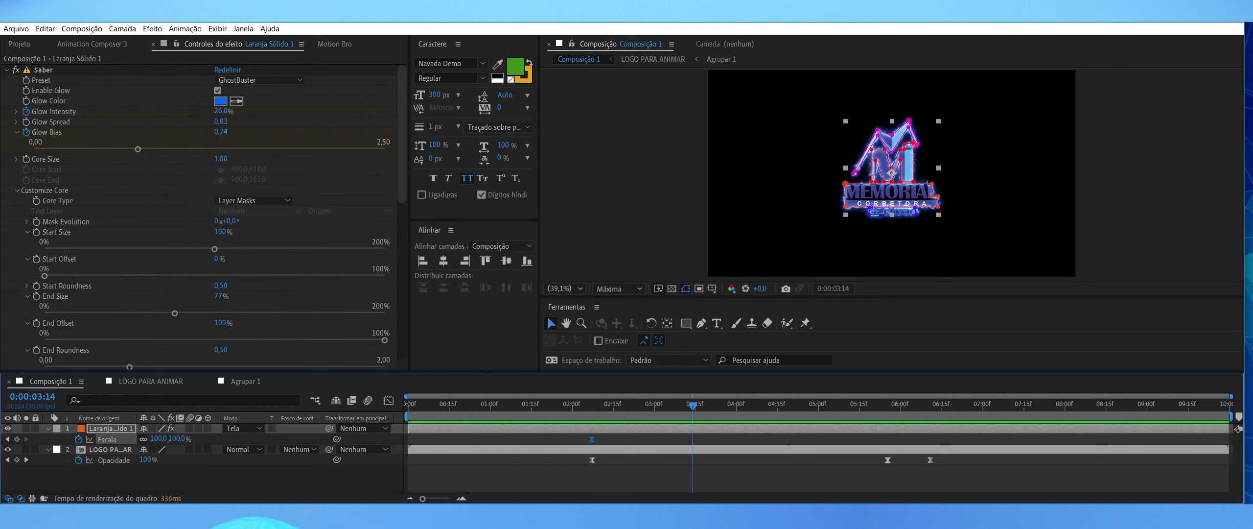
type("8")
key("Return")
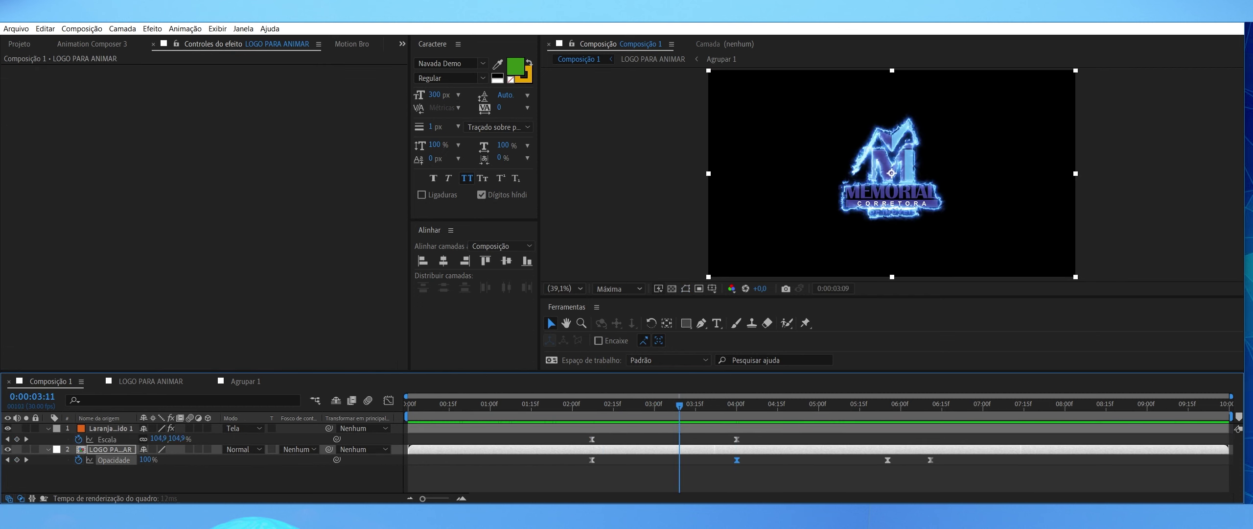
Delay the solid's final Scale keyframe and the matching logo Opacity keyframe to about 0:00:04:28, and preview the timing
key("shift+Page_Down")
key("shift+Page_Down")
key("shift+Page_Down")
key("alt+shift+Right")
key("alt+shift+Right")
key("alt+shift+Right")
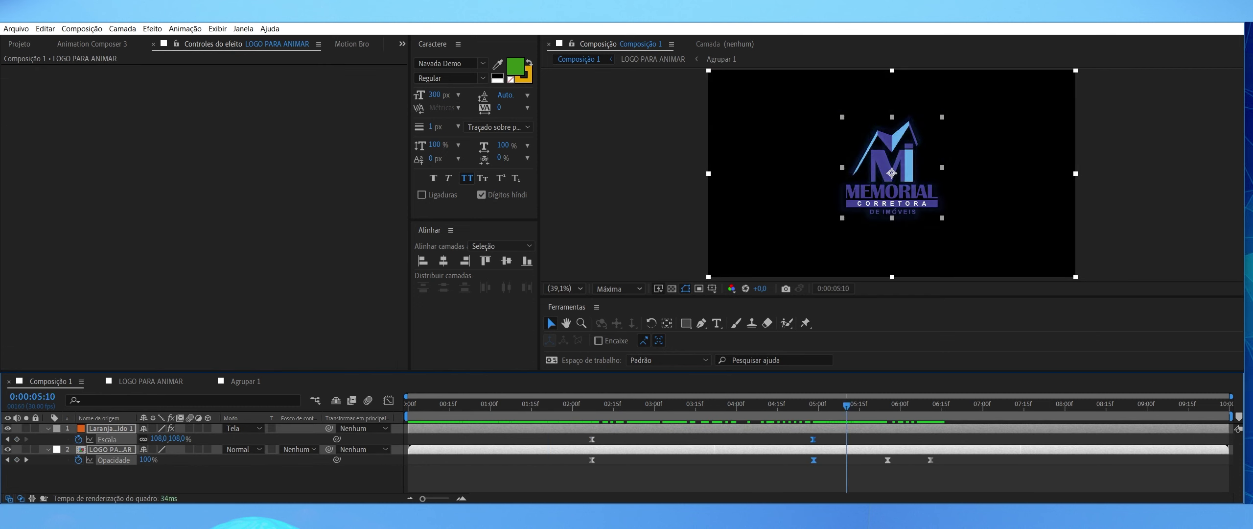
key("space")
Keyframe LOGO PARA ANIMAR's Scale from 100% at about 0:00:02:07 to 108% at about 0:00:04:11, ending the solid's Scale animation at the same time
key("s")
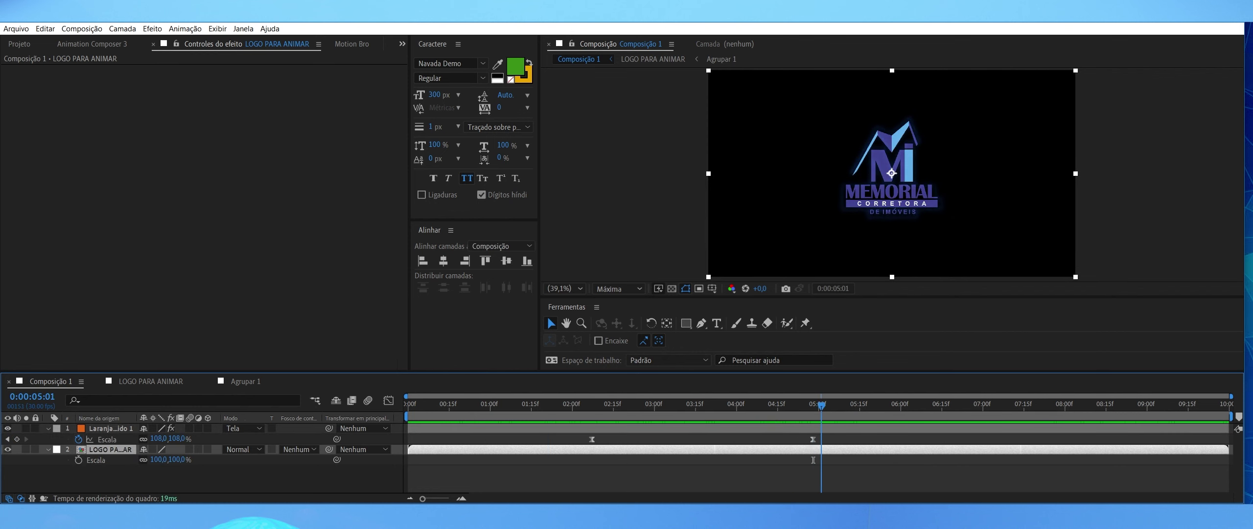
key("ctrl+Up")
key("shift+Page_Down")
key("shift+Page_Down")
key("shift+Page_Down")
key("shift+Page_Down")
key("Page_Down")
key("Page_Down")
key("Page_Down")
key("Page_Down")
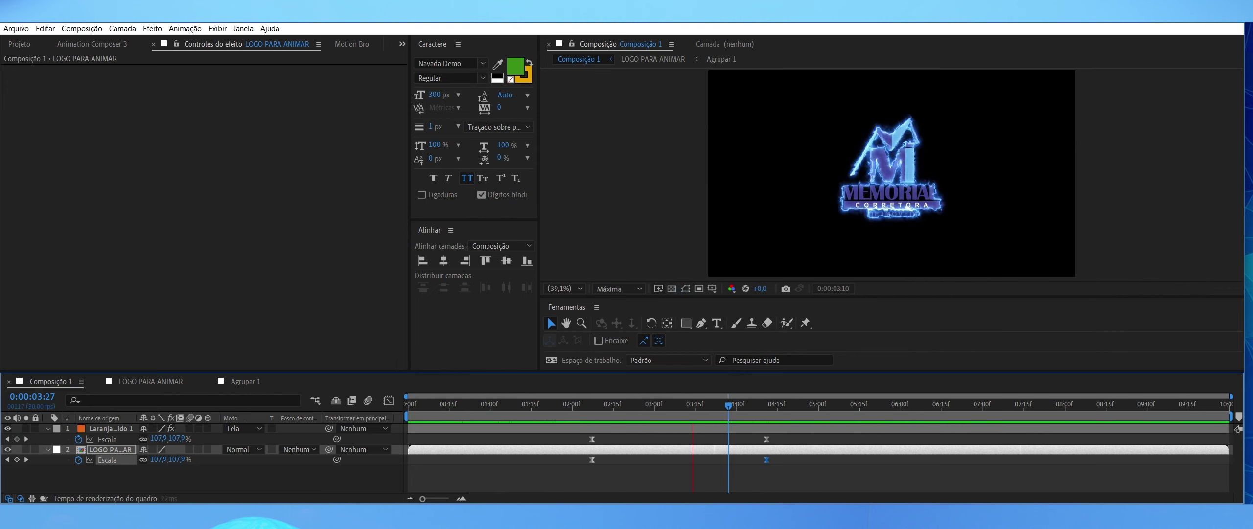
Open the Agrupar 1 composition and select all its layers
key("ctrl+shift+a")
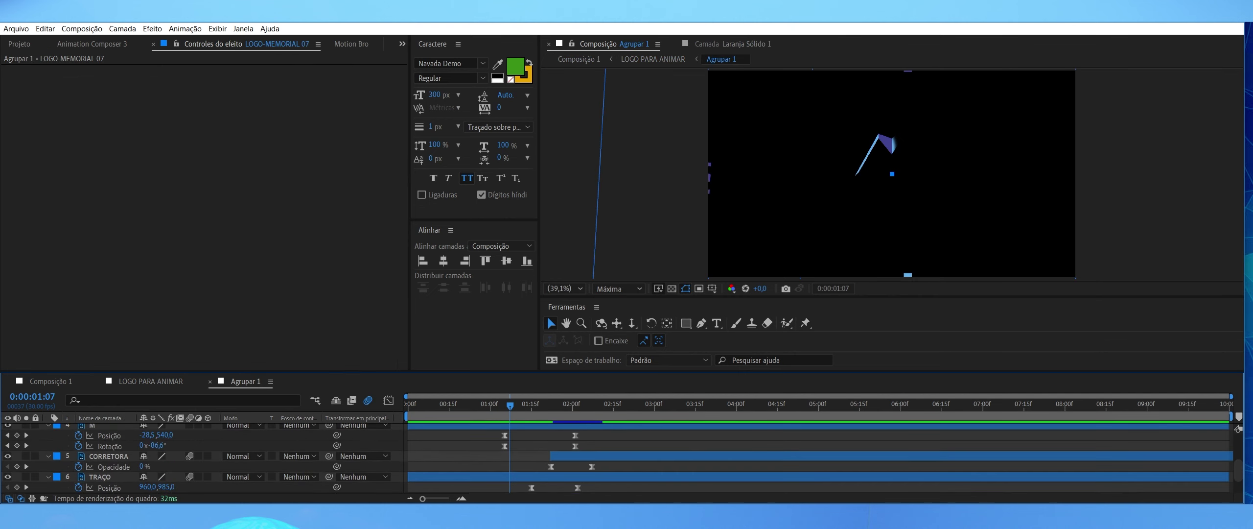
key("ctrl+a")
scroll(196, 460, "up", 3)
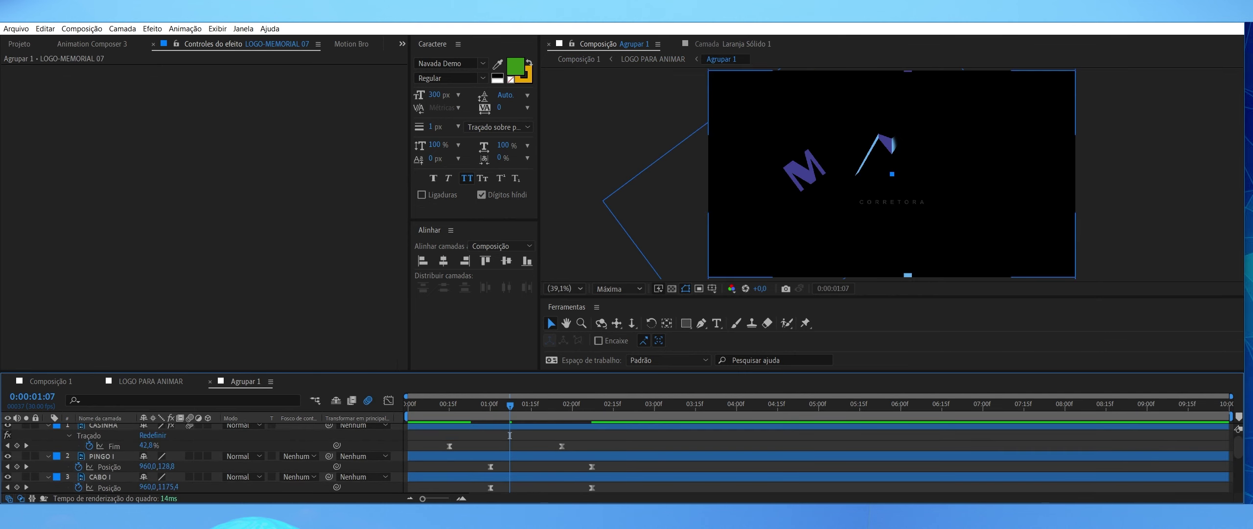